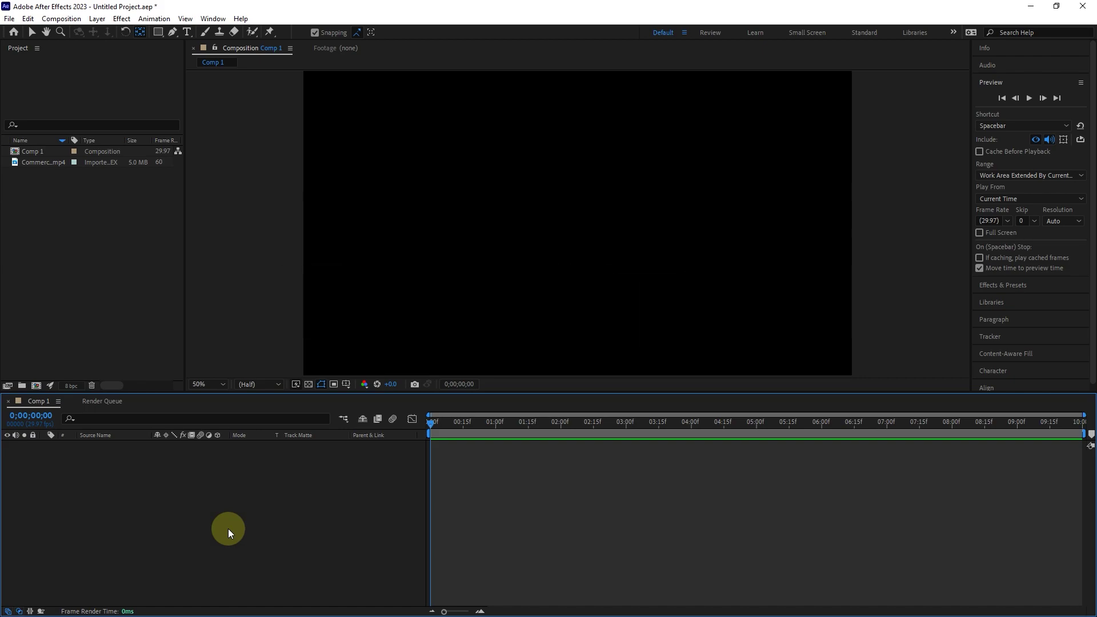
- Add Commercial.mp4 to Comp 1 as a layer and show the Track Matte column
left_click_drag(37, 163, 72, 371)
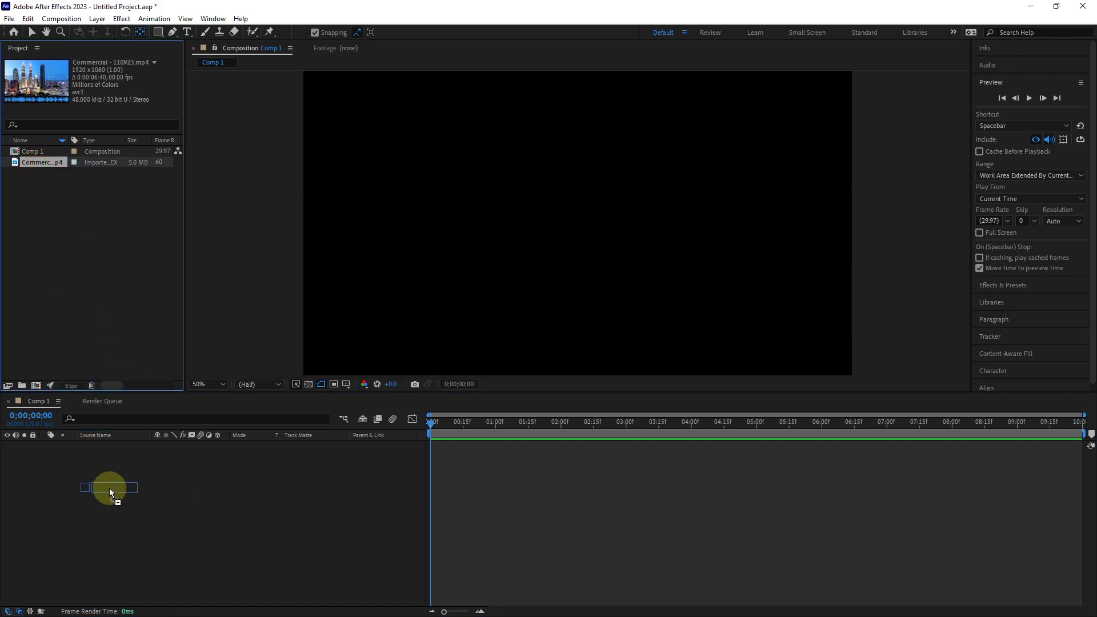
left_click_drag(109, 488, 109, 488)
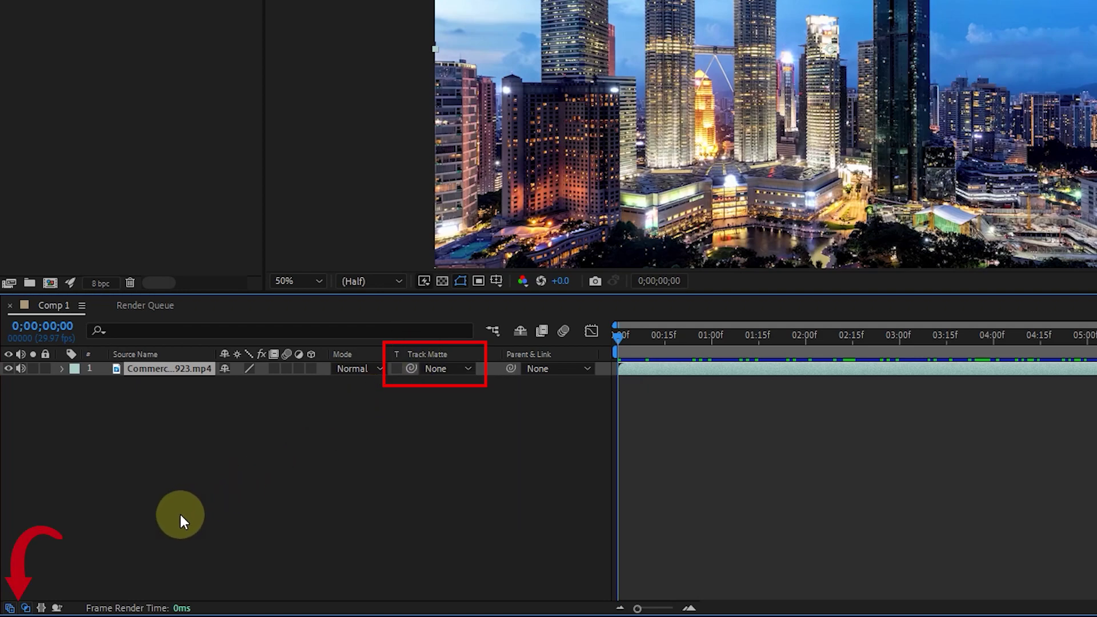
left_click(26, 607)
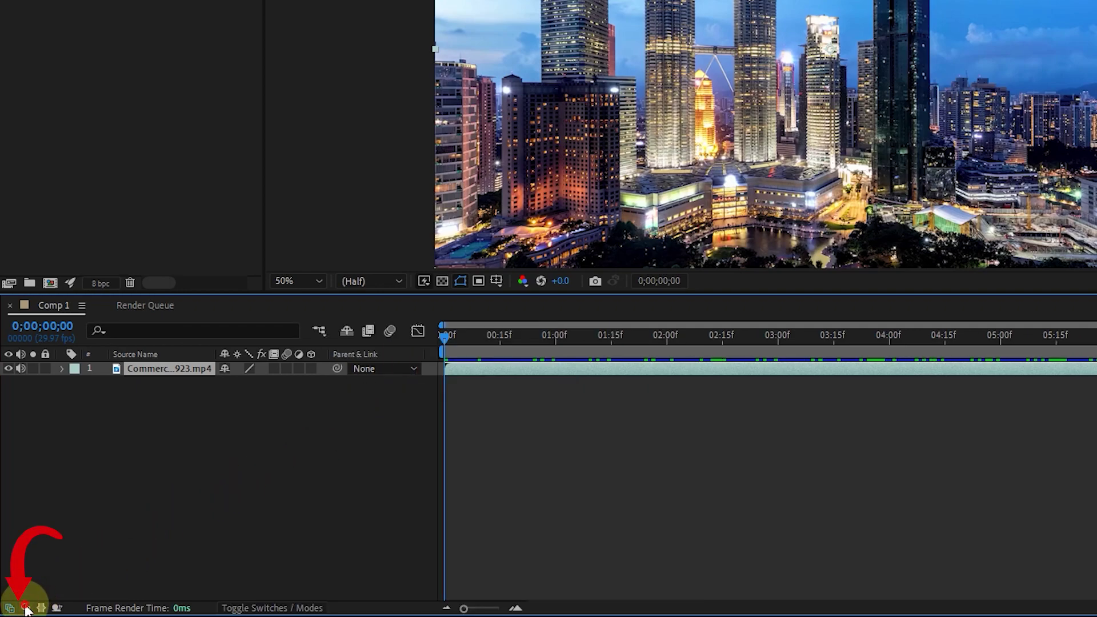
left_click(25, 607)
left_click(26, 607)
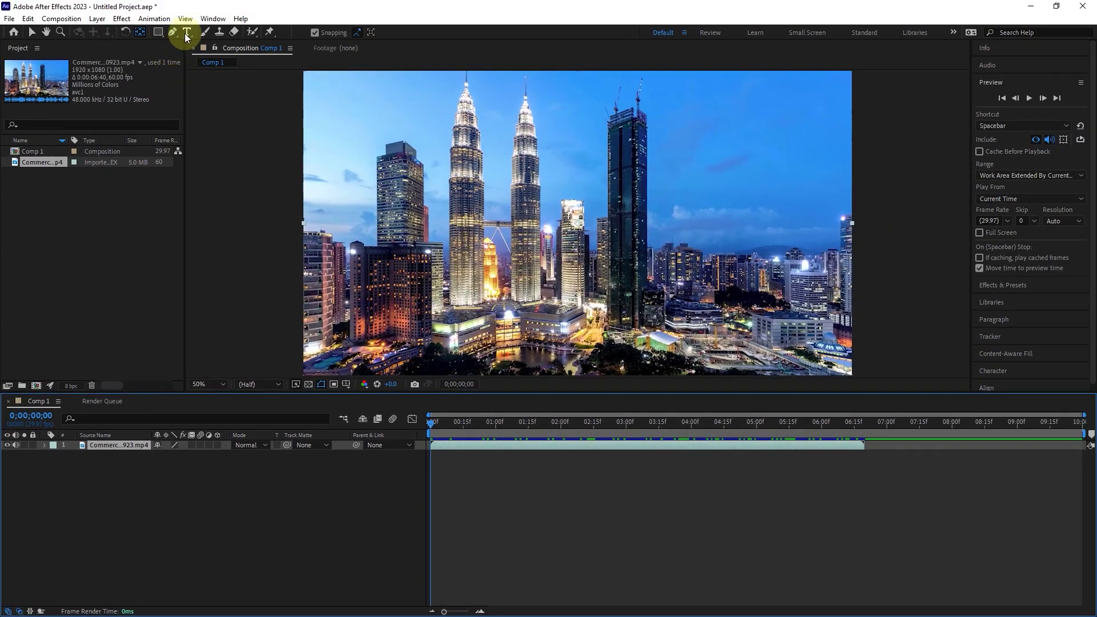
- Create a text layer reading 'Film' and adjust its font size
left_click(187, 32)
left_click(602, 240)
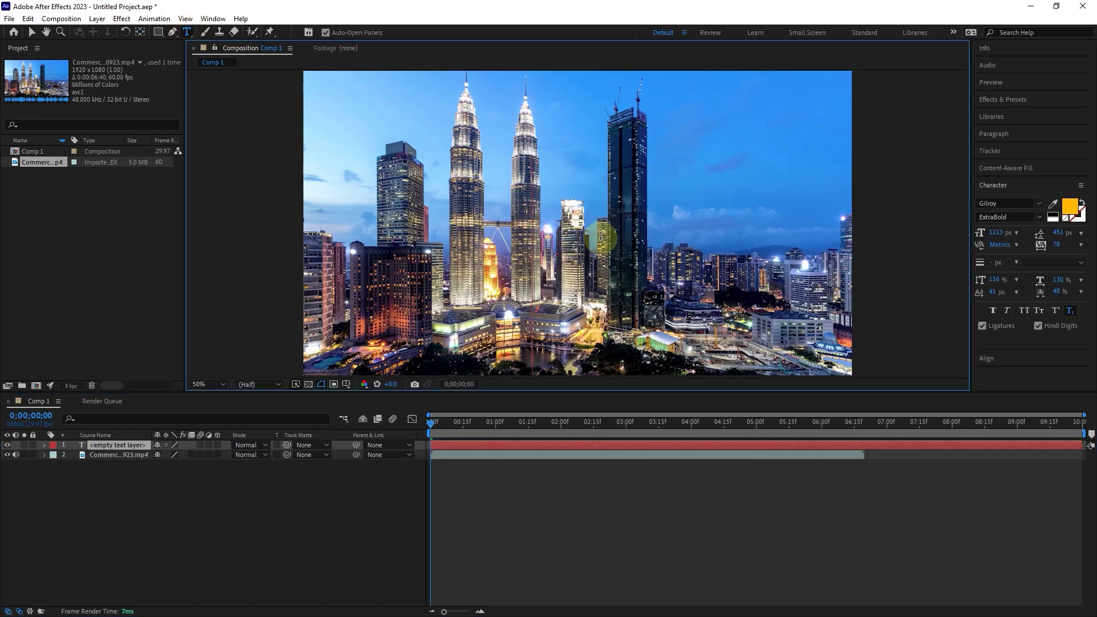
left_click(999, 232)
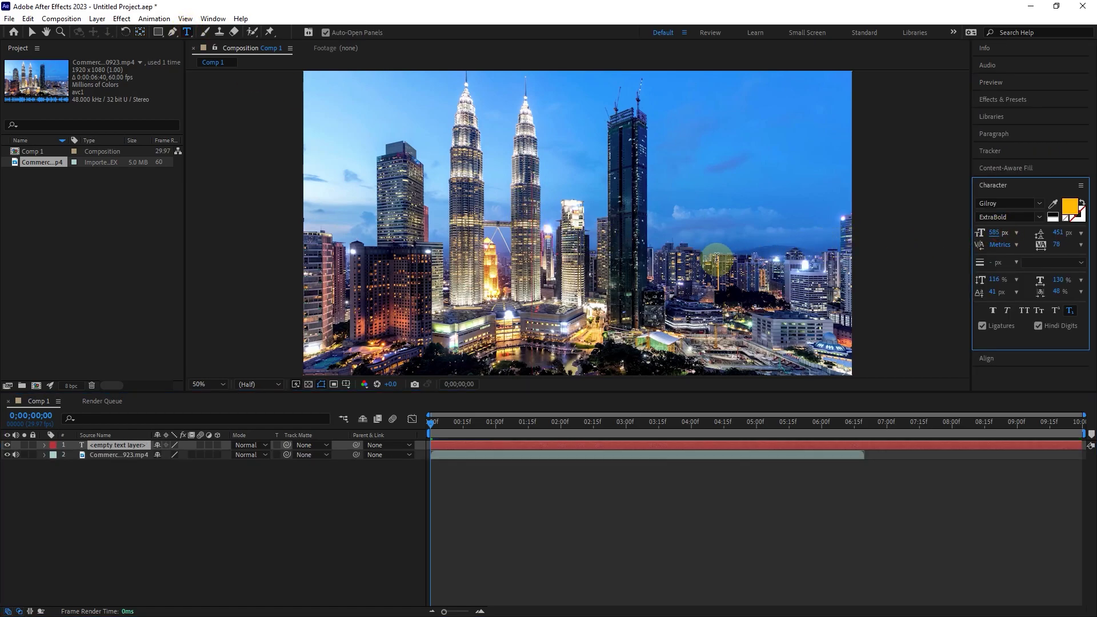
key("shift+f")
type("Ilm")
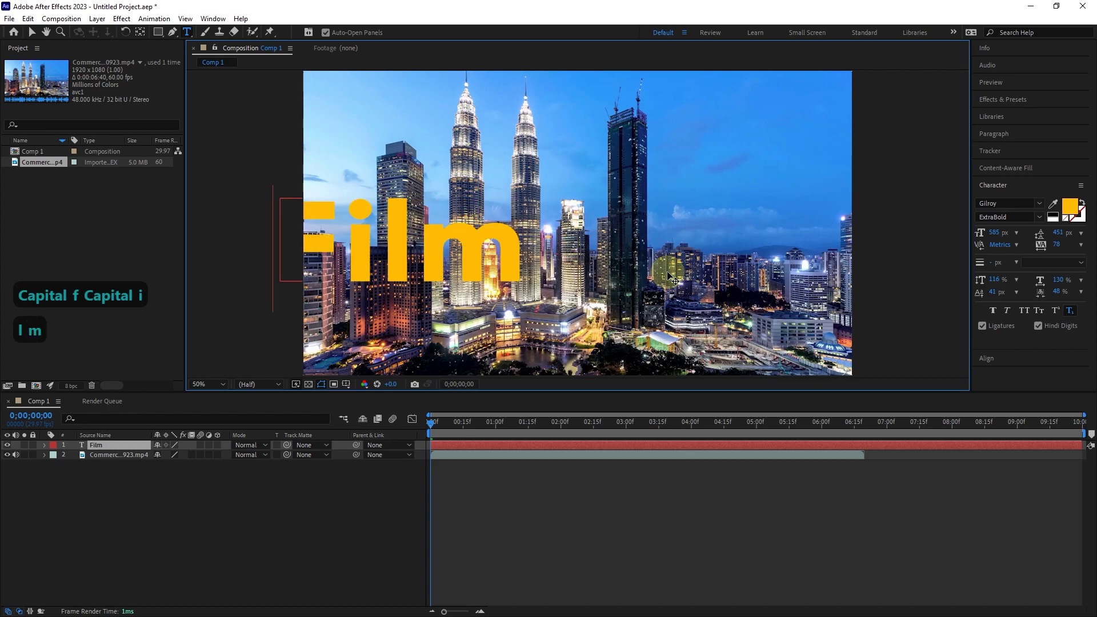
left_click(123, 445)
left_click_drag(996, 232, 993, 231)
- Enlarge the Film text, centre it with Align, and centre its anchor point
left_click(32, 32)
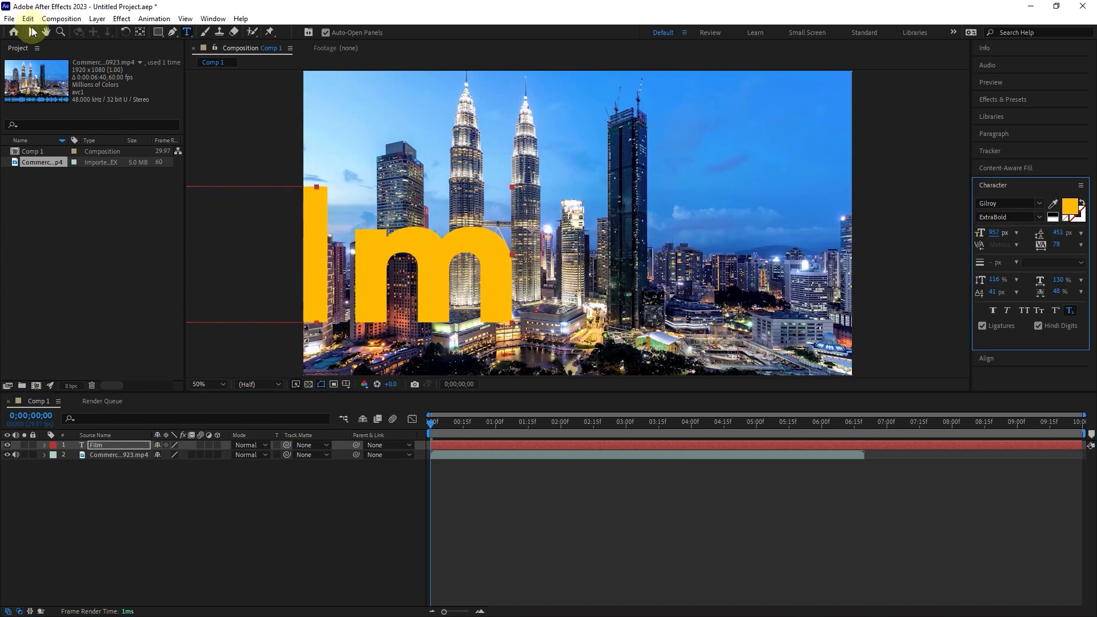
left_click_drag(446, 249, 636, 211)
left_click_drag(994, 235, 1049, 227)
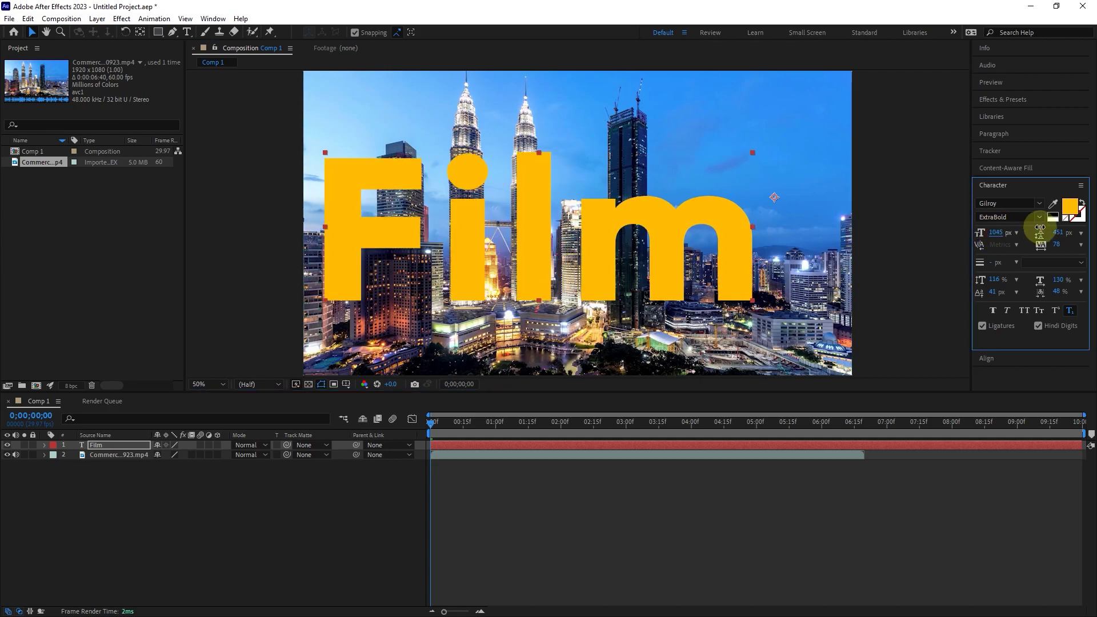
left_click(987, 358)
left_click(1001, 232)
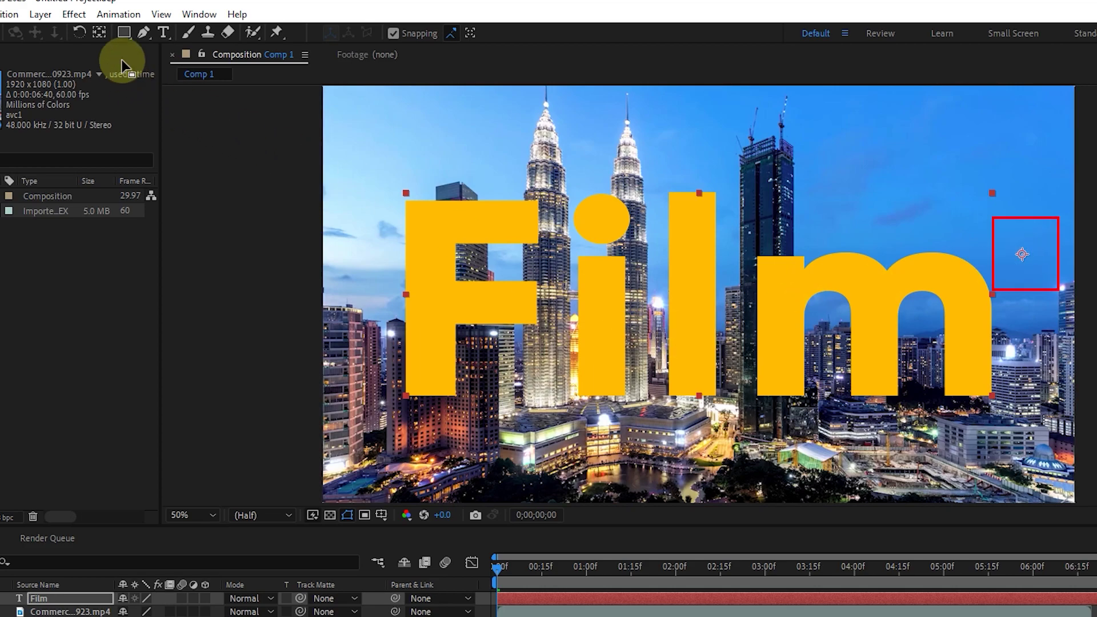
left_click(99, 32)
key("ctrl+alt+Home")
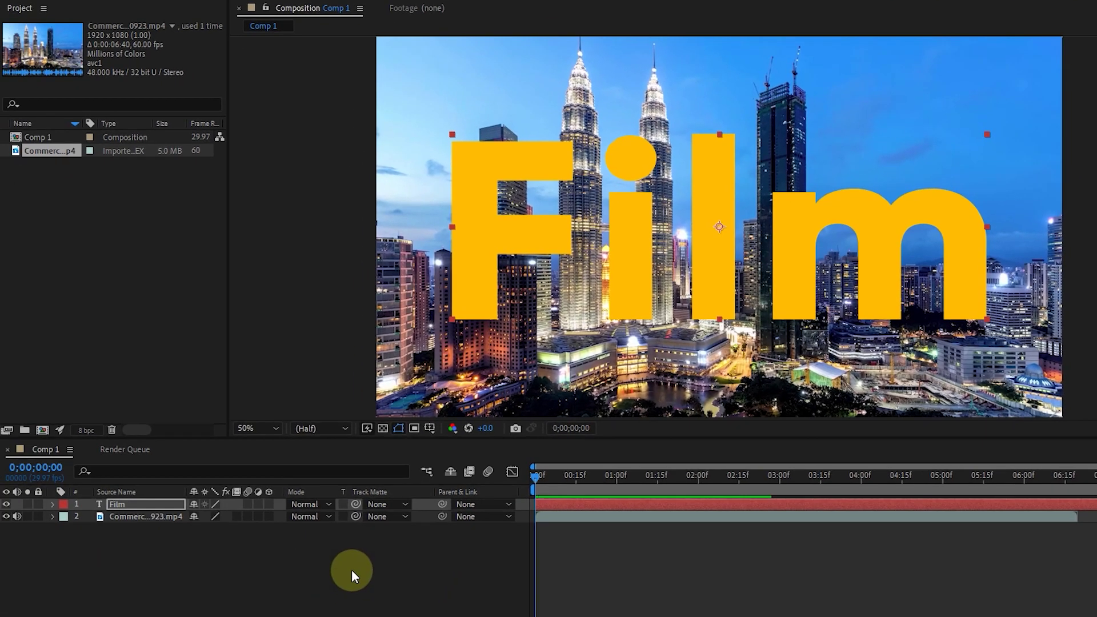
- Set the city video's track matte to the Film layer, finally via pickwhip
left_click(377, 517)
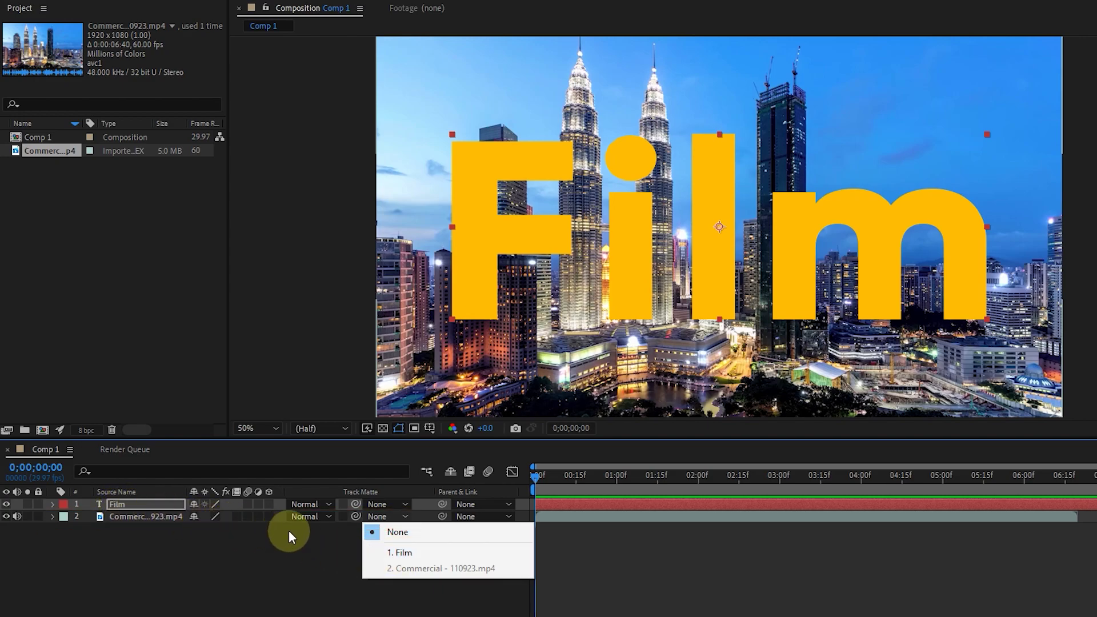
left_click(394, 553)
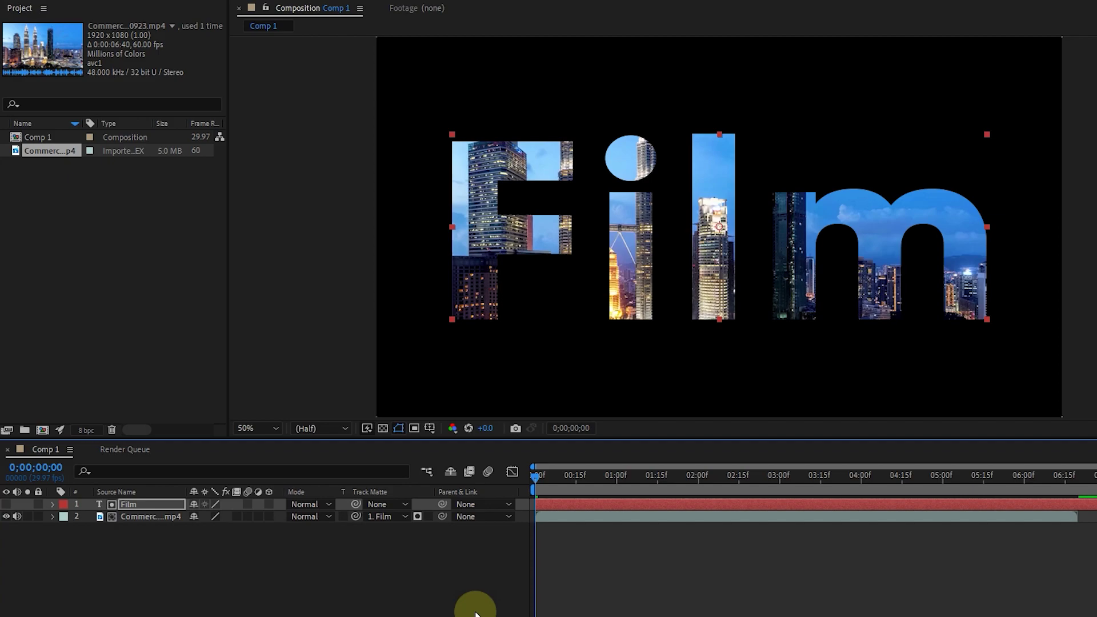
left_click(391, 518)
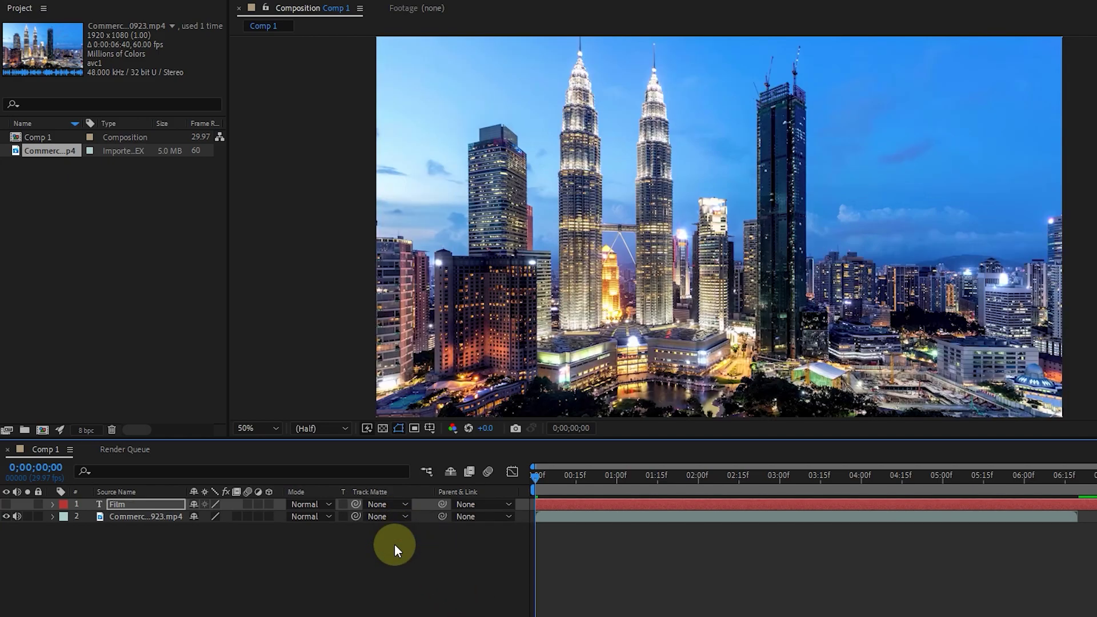
left_click_drag(354, 516, 175, 543)
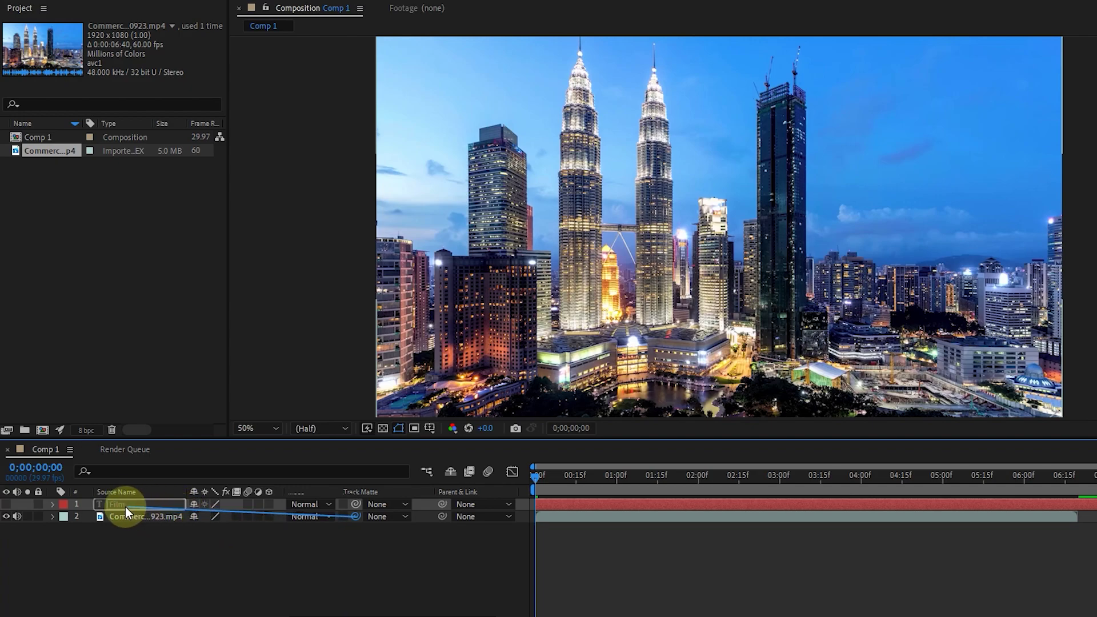
left_click_drag(126, 507, 120, 503)
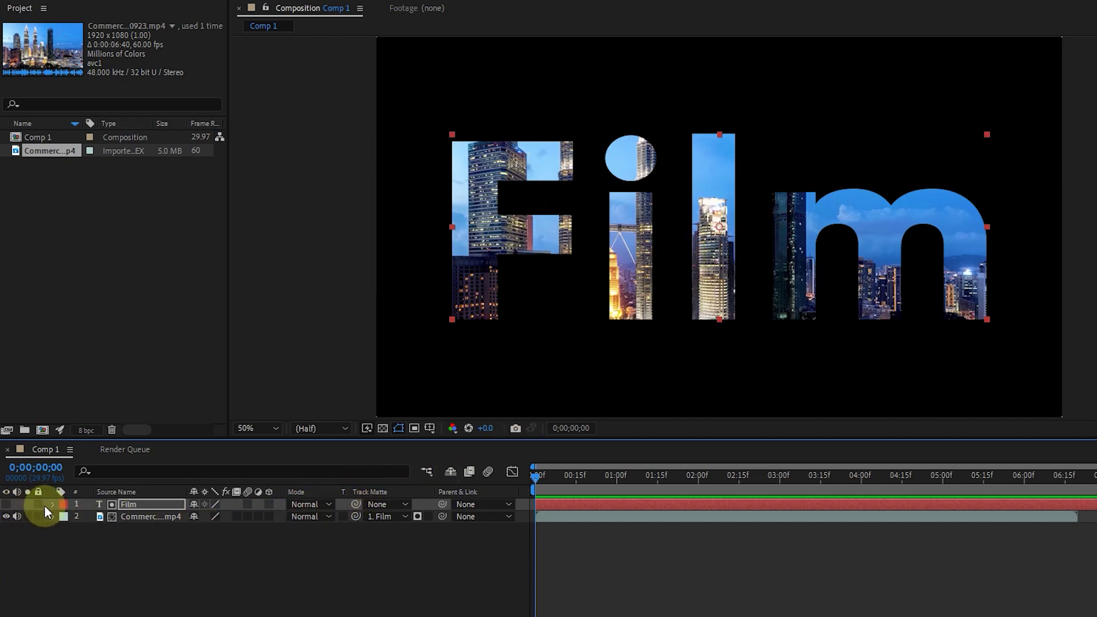
- Leave the Film text layer's visibility switched off
left_click(6, 504)
left_click(5, 506)
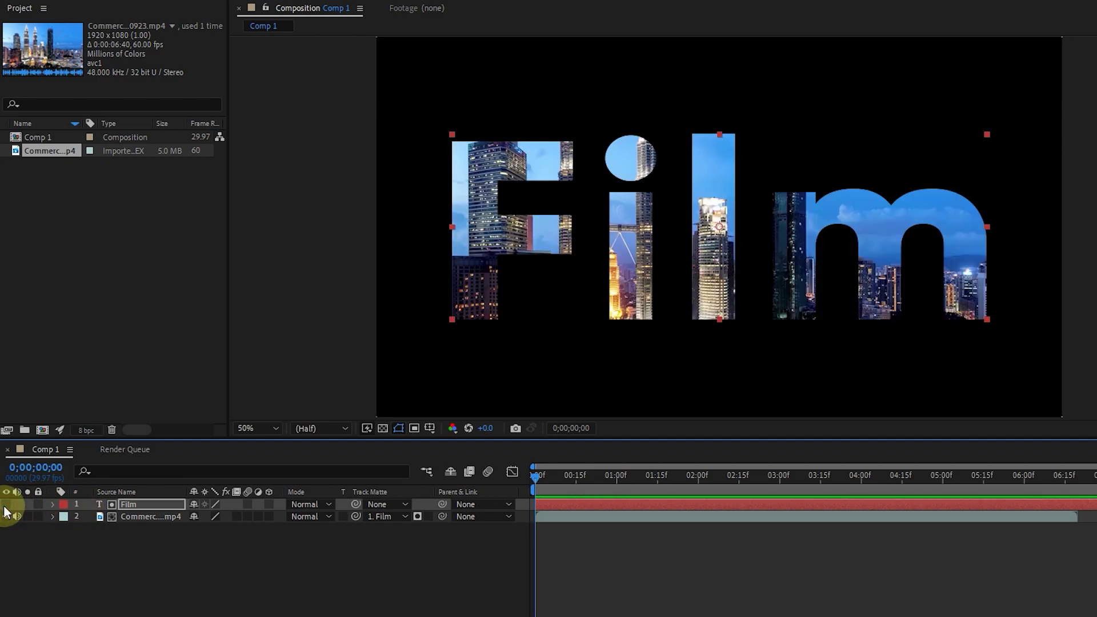
left_click(6, 506)
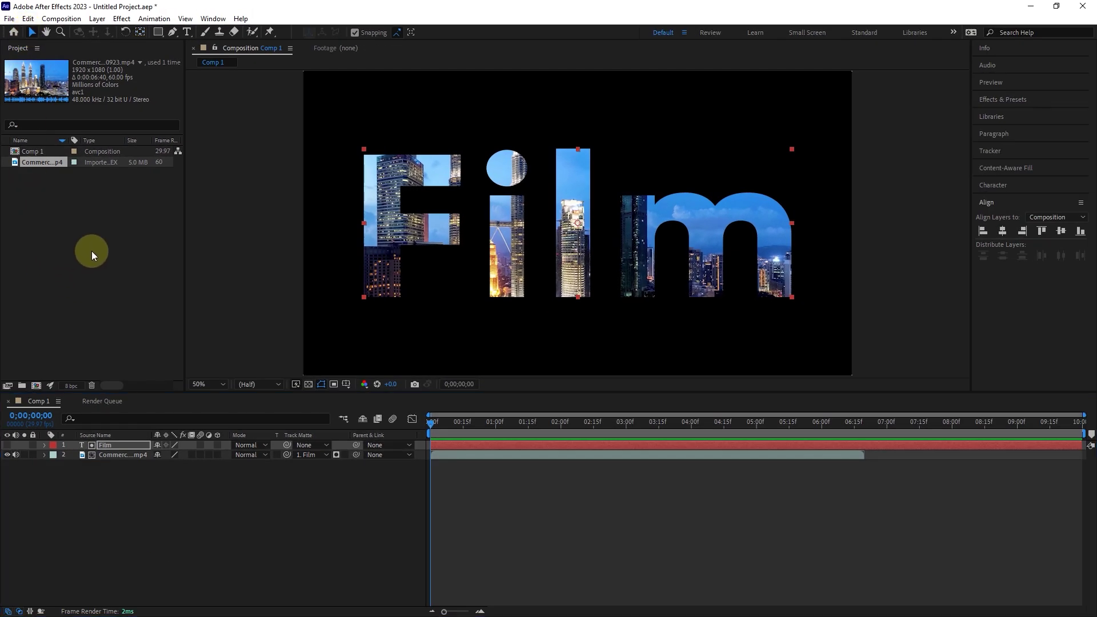
- Import the Abstract falling-stars clip and place it below the other layers
double_click(97, 262)
left_click(266, 153)
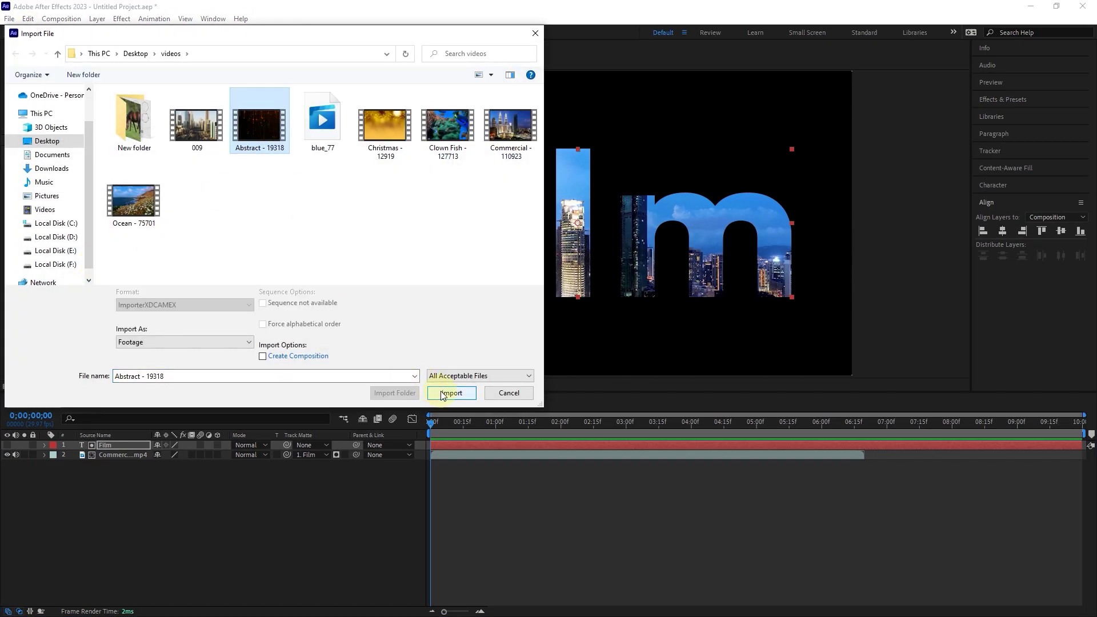
left_click(442, 393)
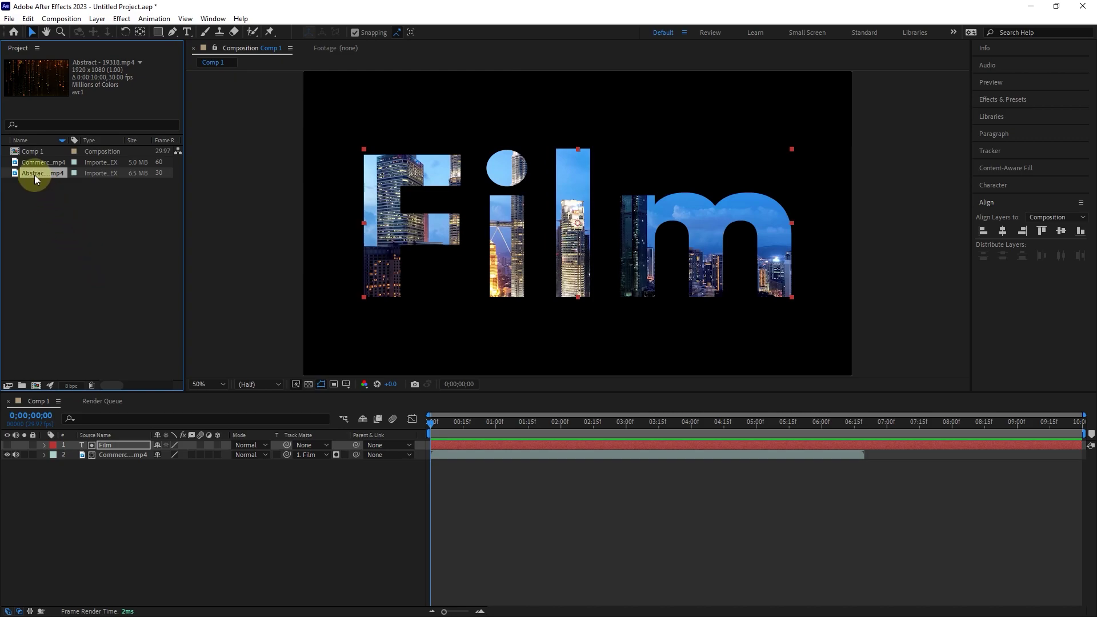
mouse_move(45, 170)
left_mouse_down()
mouse_move(118, 489)
mouse_move(89, 513)
left_mouse_up()
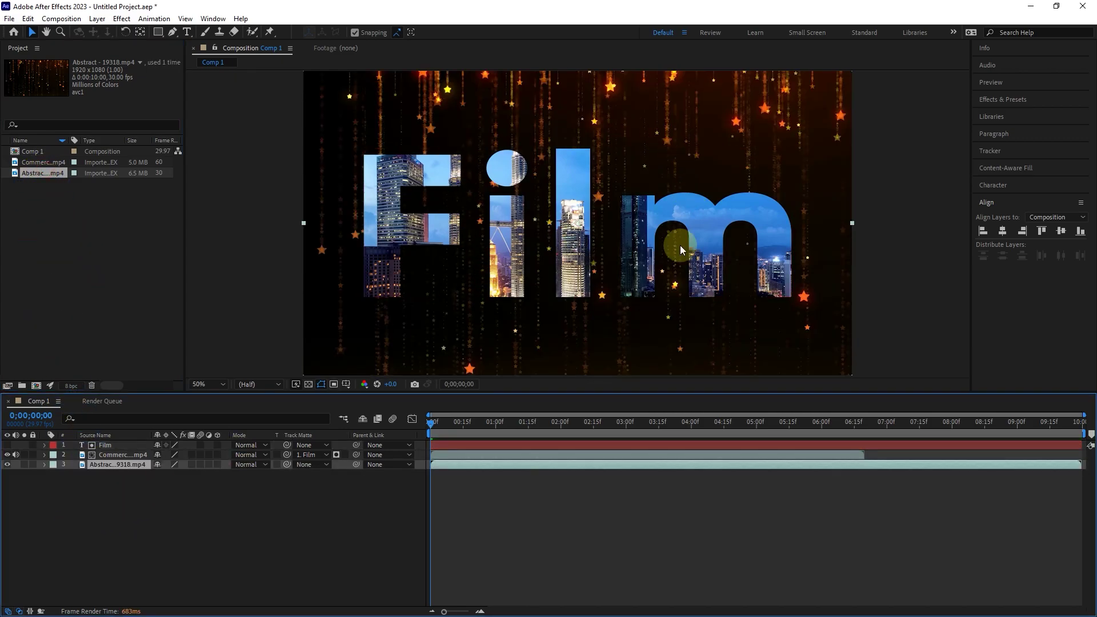
- Preview the animation and leave Preserve Underlying Transparency off on the stars layer
mouse_move(438, 431)
left_mouse_down()
mouse_move(528, 431)
mouse_move(416, 431)
left_mouse_up()
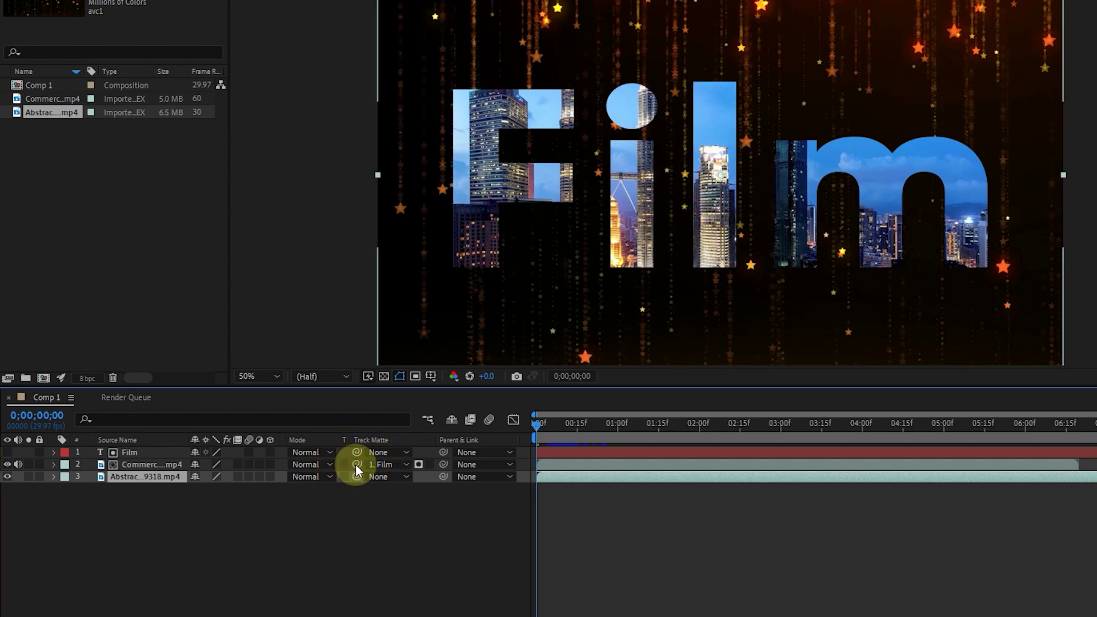
left_click(344, 477)
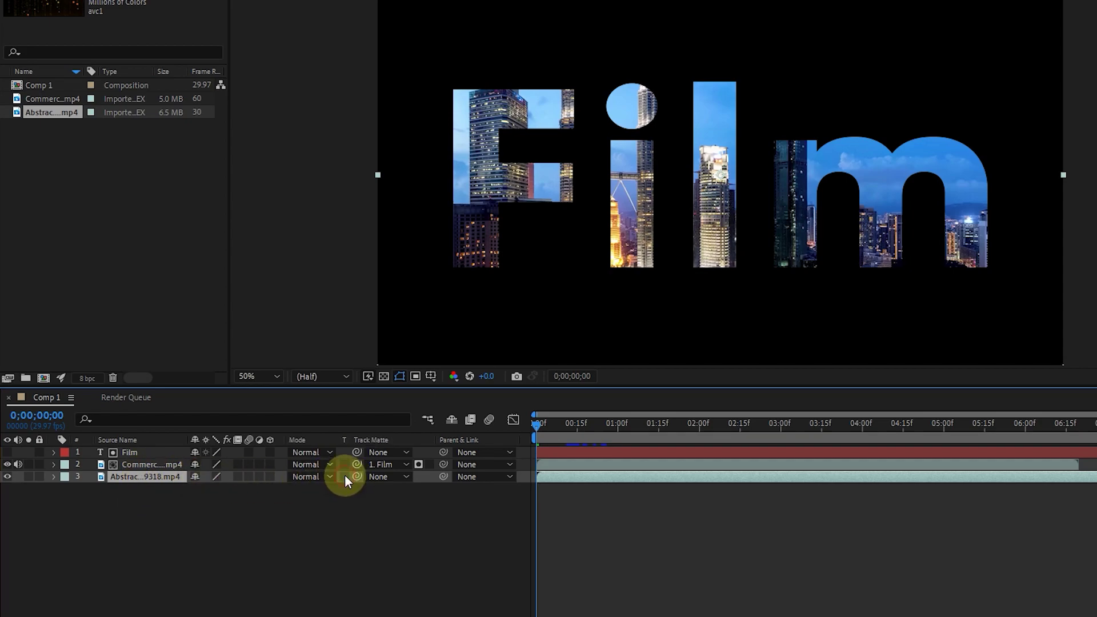
left_click(344, 477)
left_click(343, 477)
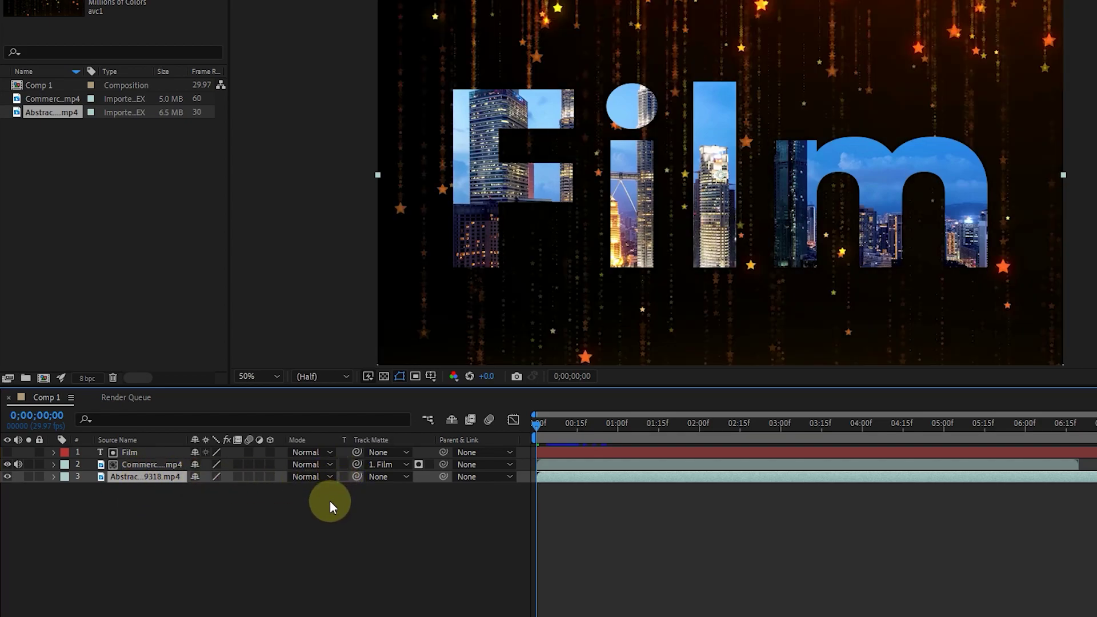
- Apply a Bevel and Emboss style to the Commercial layer with Size 13
left_click(142, 465)
right_click(142, 466)
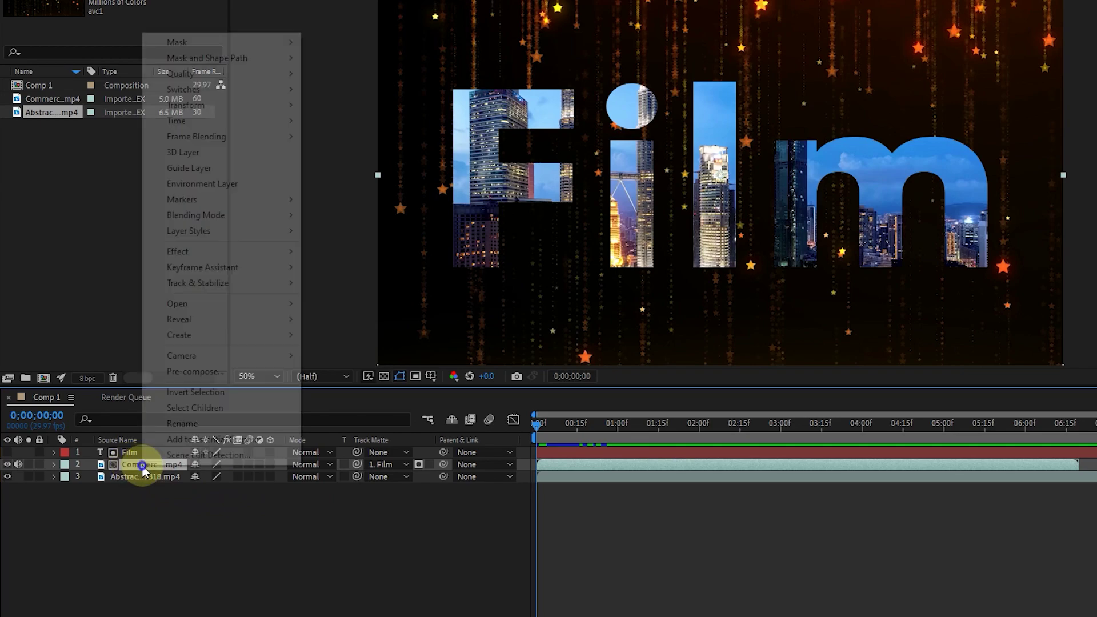
mouse_move(189, 230)
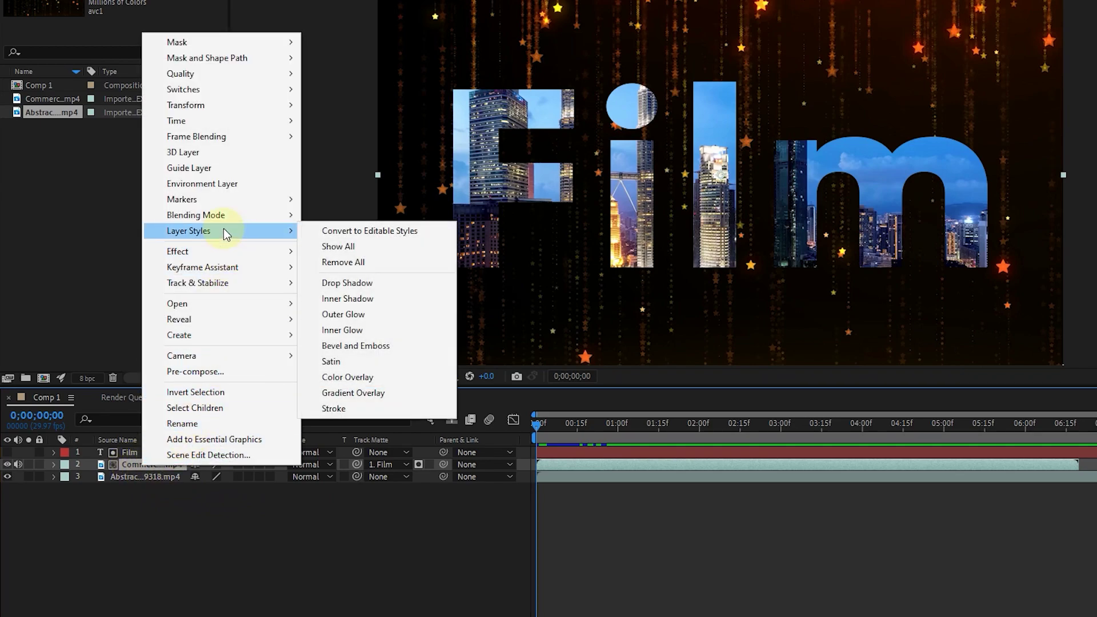
left_click(366, 346)
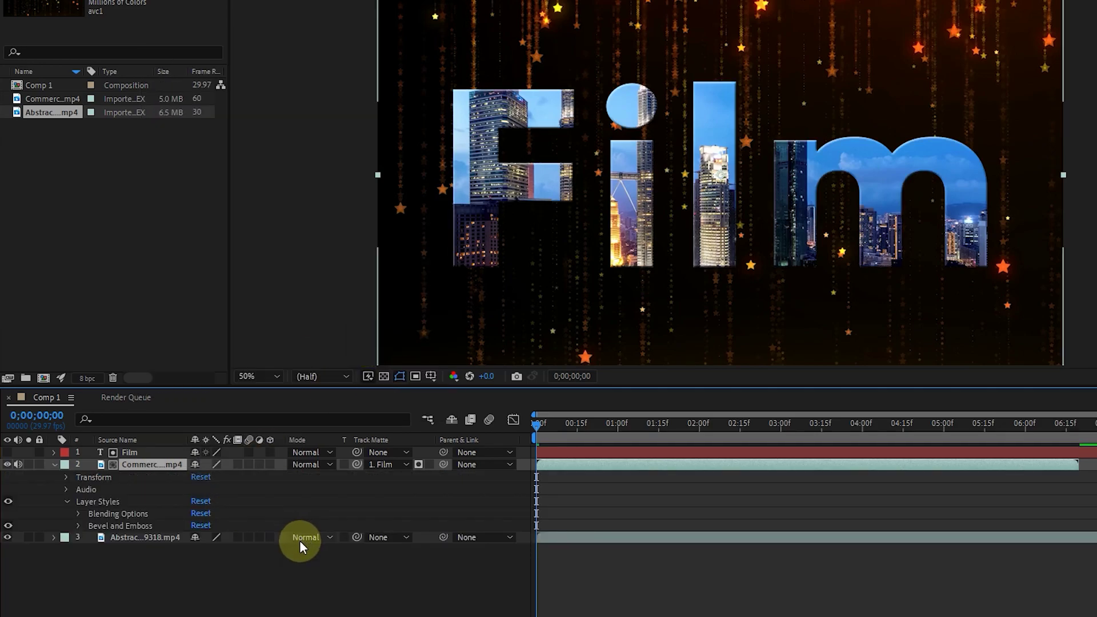
left_click(80, 526)
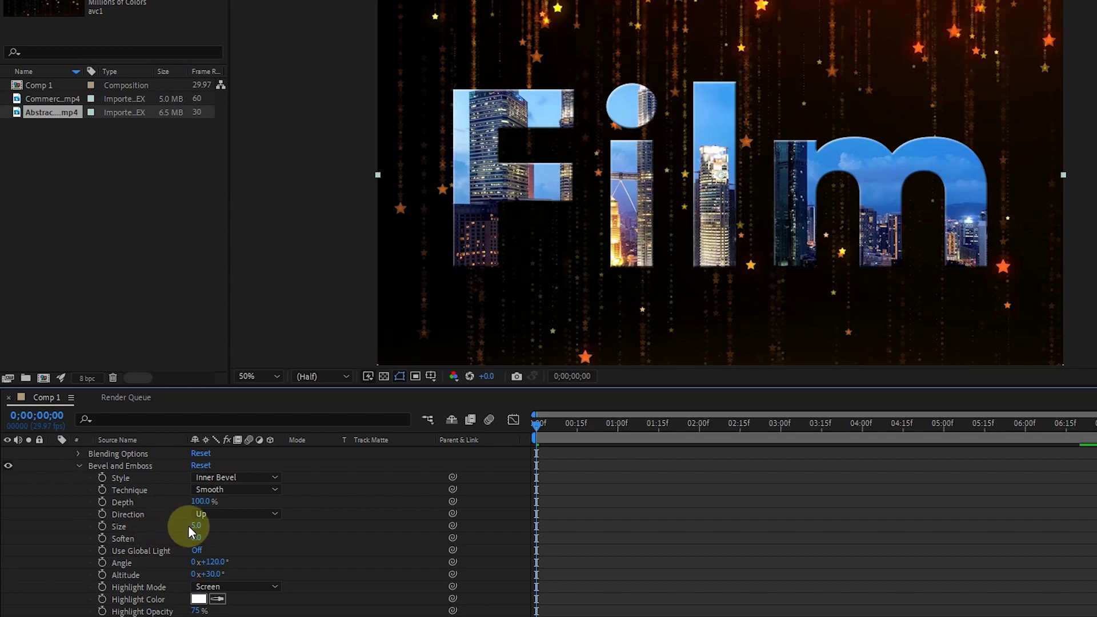
left_click_drag(196, 525, 196, 525)
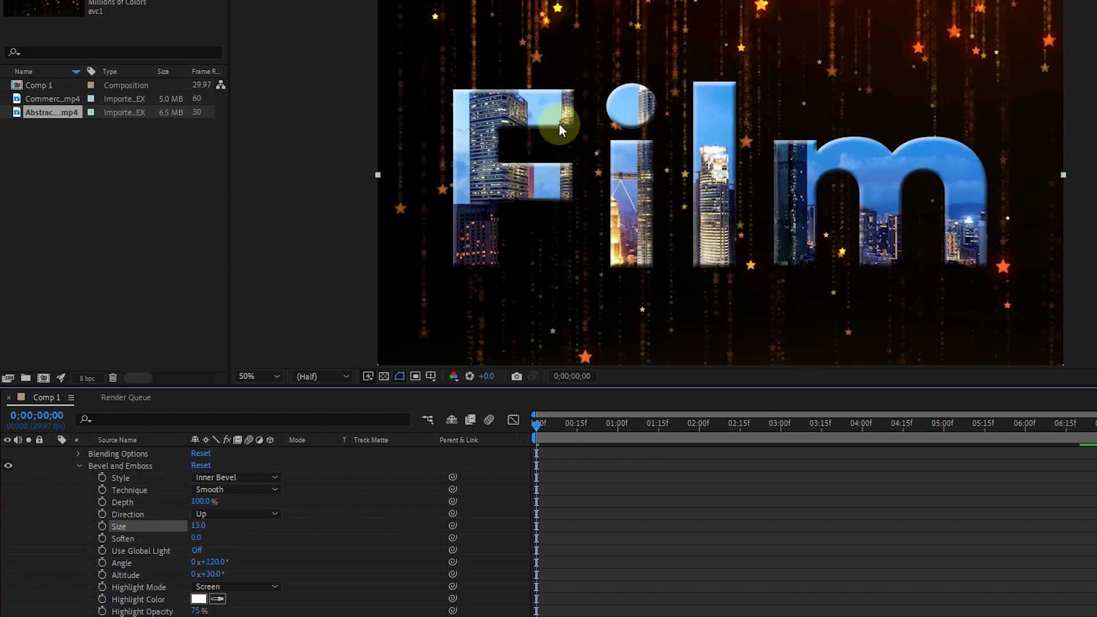
left_click(76, 467)
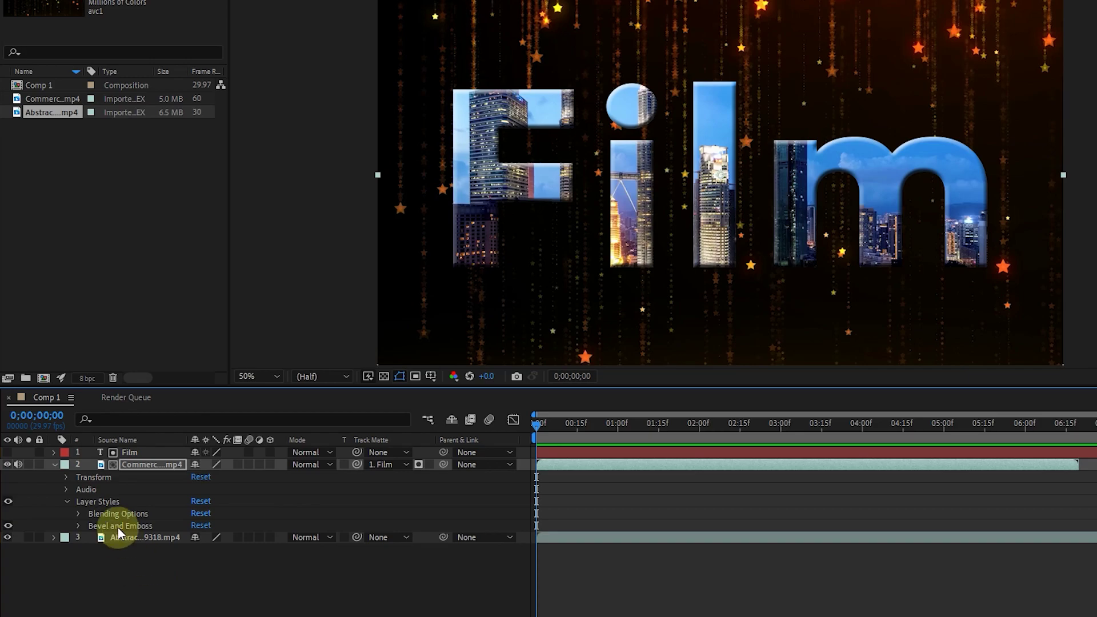
- Drag the Film layer's anchor point onto the letter i with Pan Behind
left_click(58, 467)
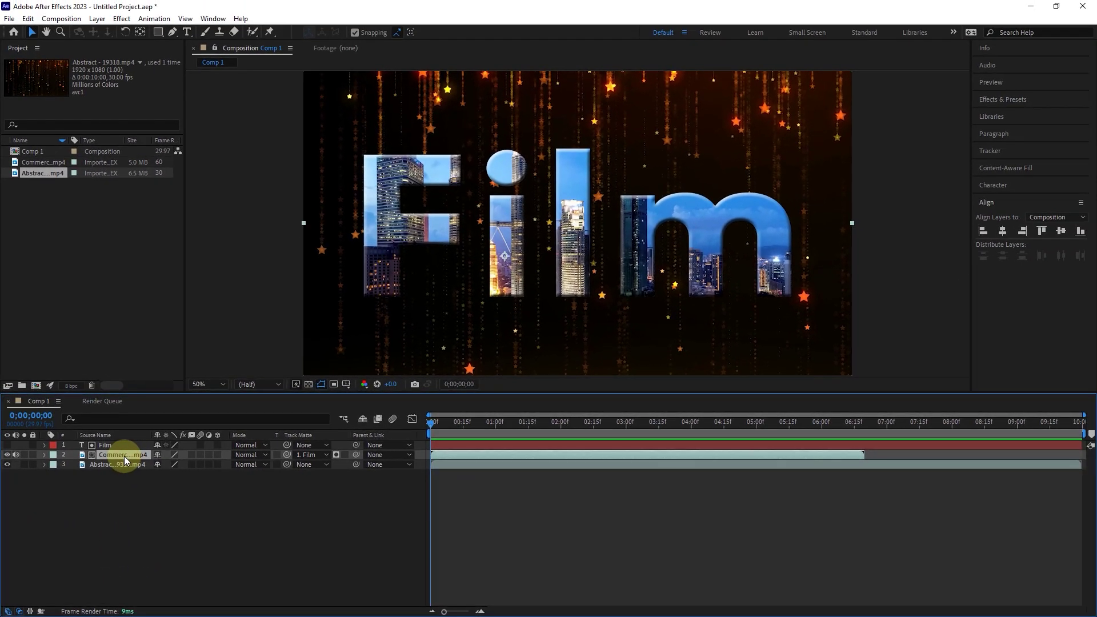
left_click(119, 445)
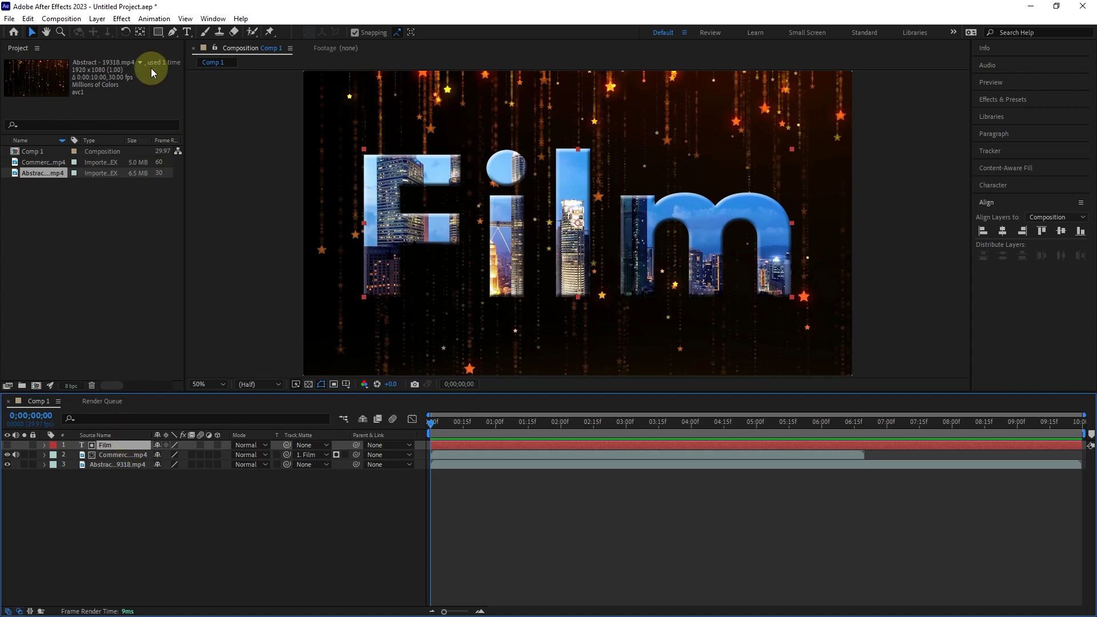
left_click(143, 33)
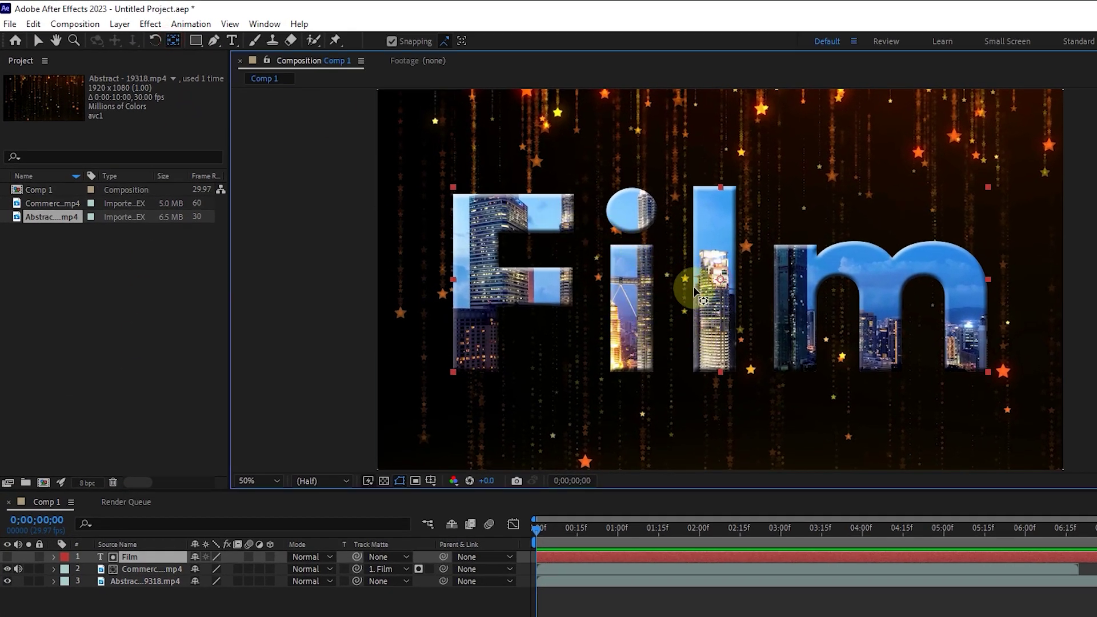
left_click_drag(701, 299, 632, 320)
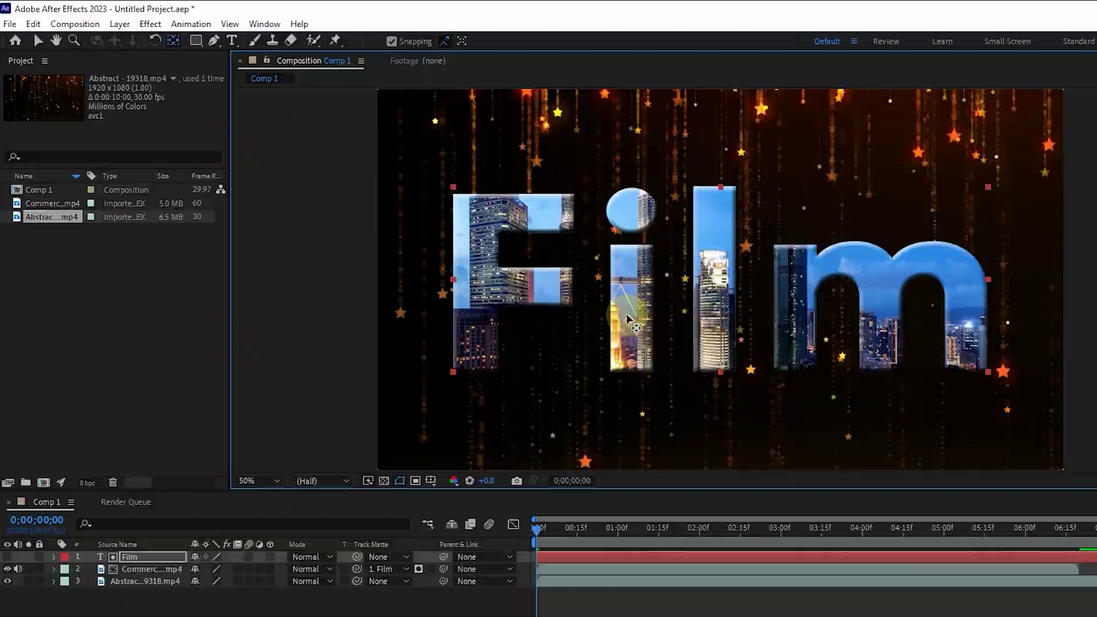
- Set a 100% Scale keyframe on the Film text at 4 seconds
key("s")
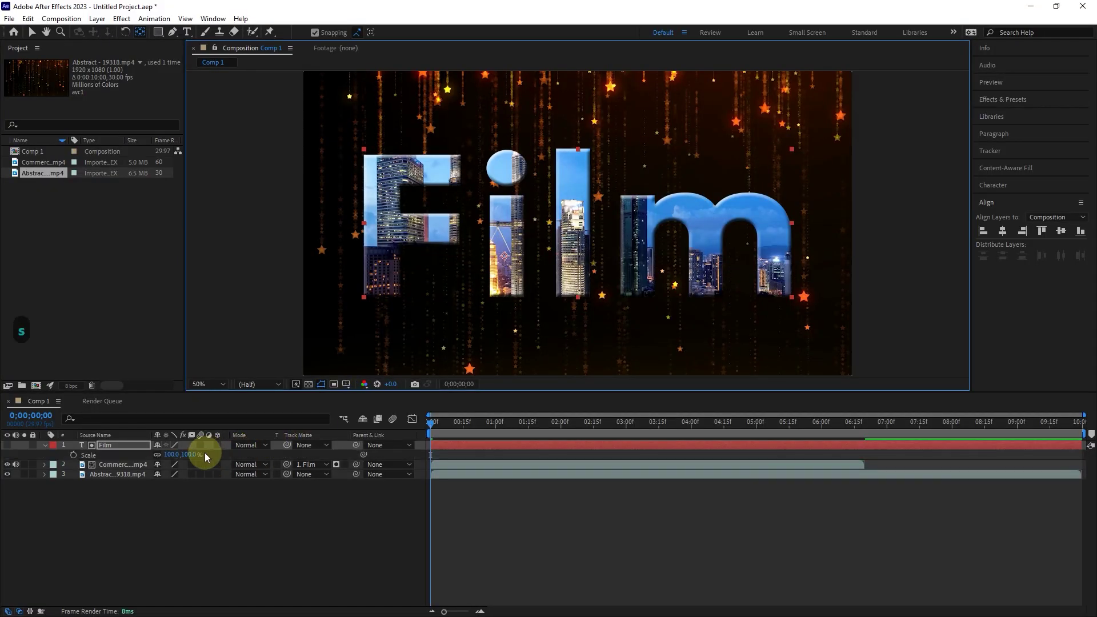
left_click(73, 455)
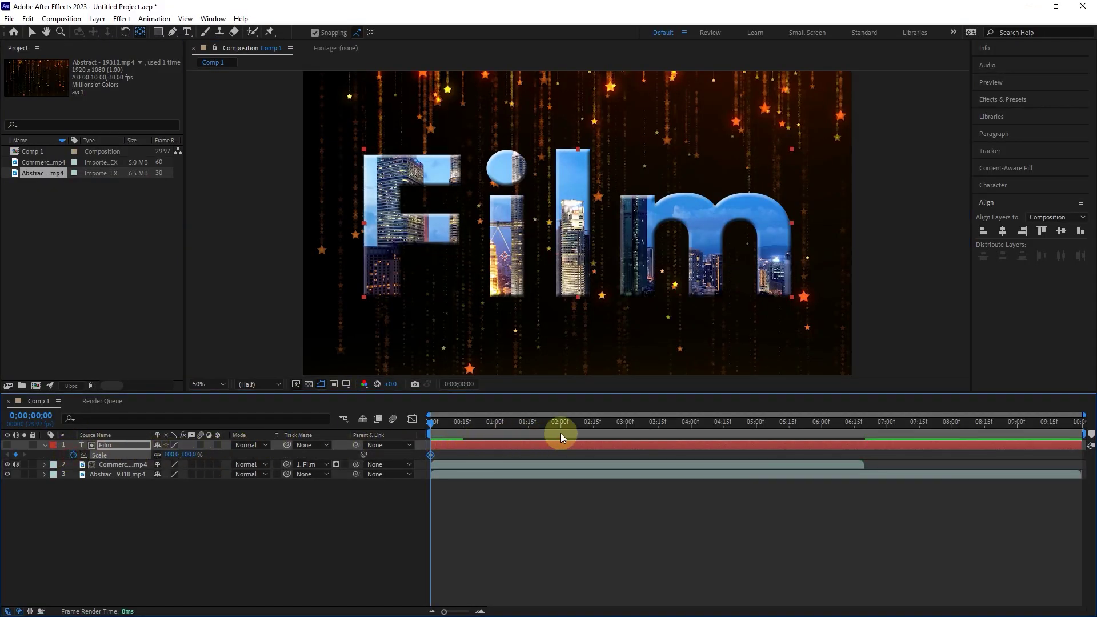
left_click(694, 422)
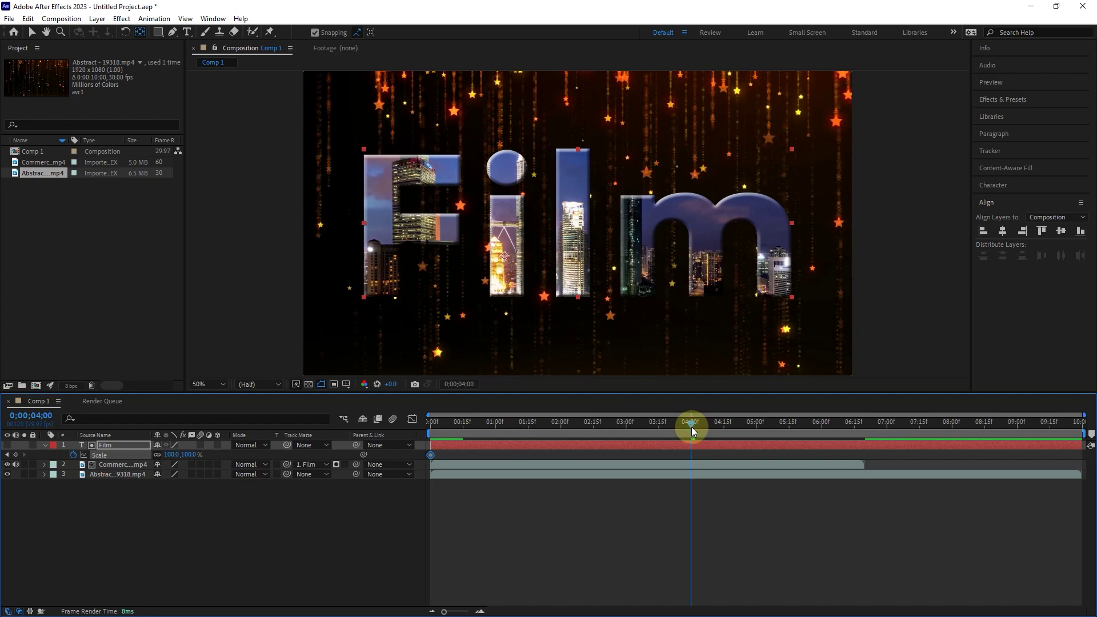
left_click(15, 454)
- Set the starting Scale to 1805% at frame 0 and select both keyframes
left_click_drag(693, 423, 466, 422)
key("Home")
left_click_drag(195, 454, 508, 429)
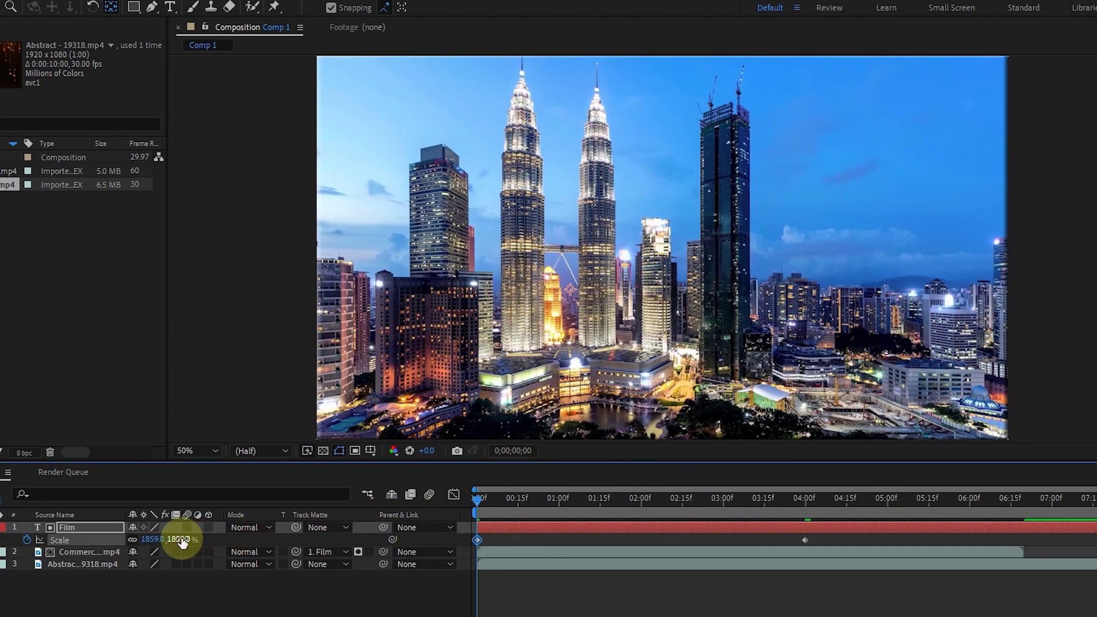
left_click_drag(159, 540, 74, 536)
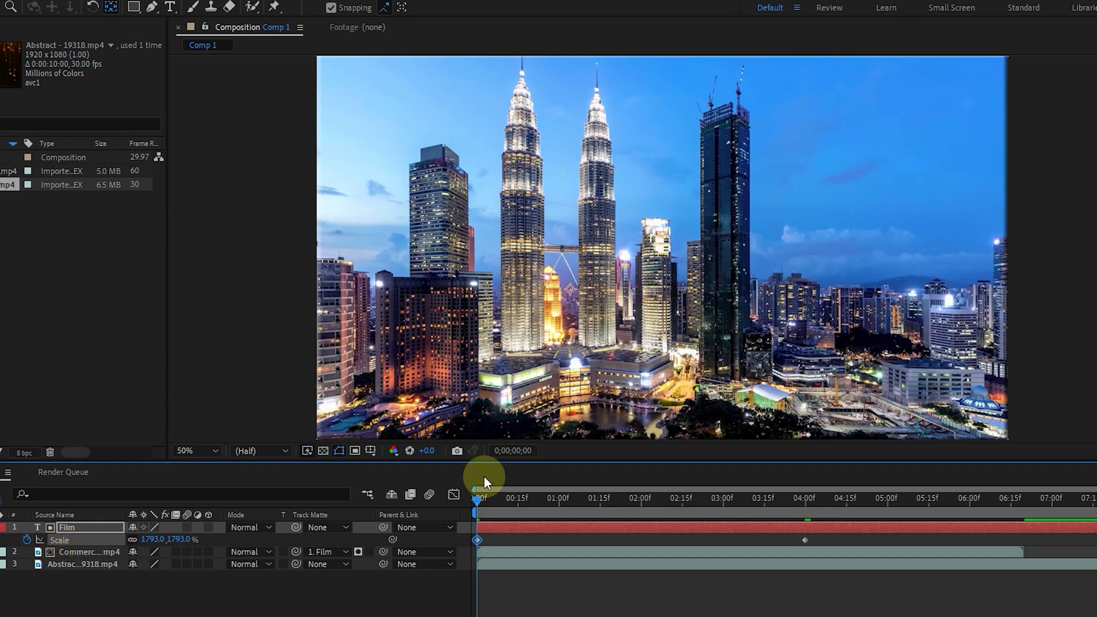
left_click_drag(176, 539, 191, 538)
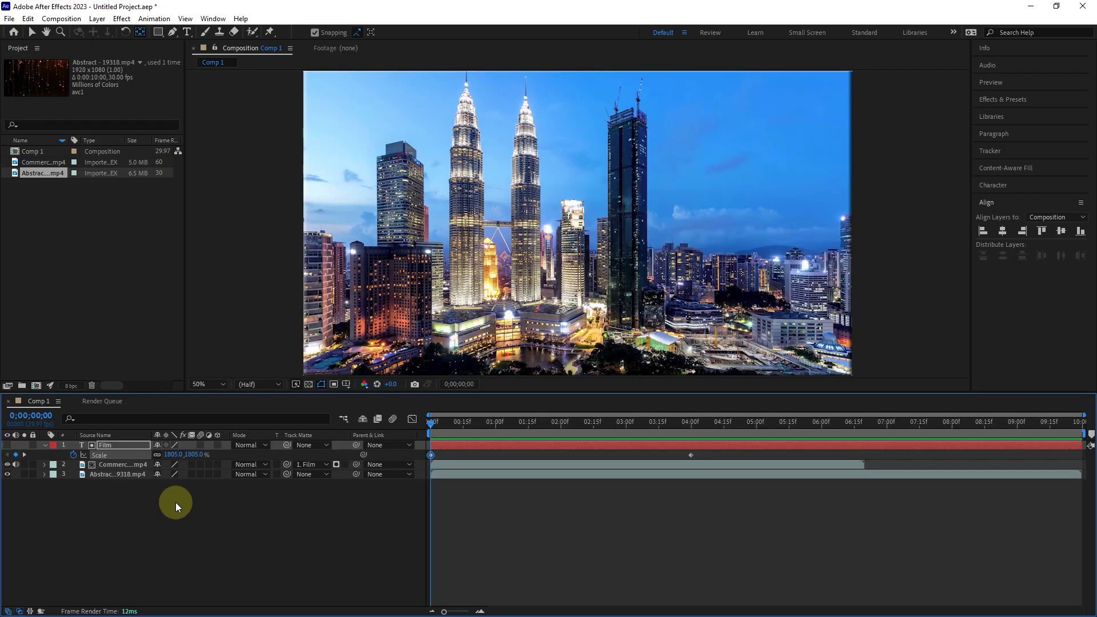
left_click_drag(702, 453, 429, 482)
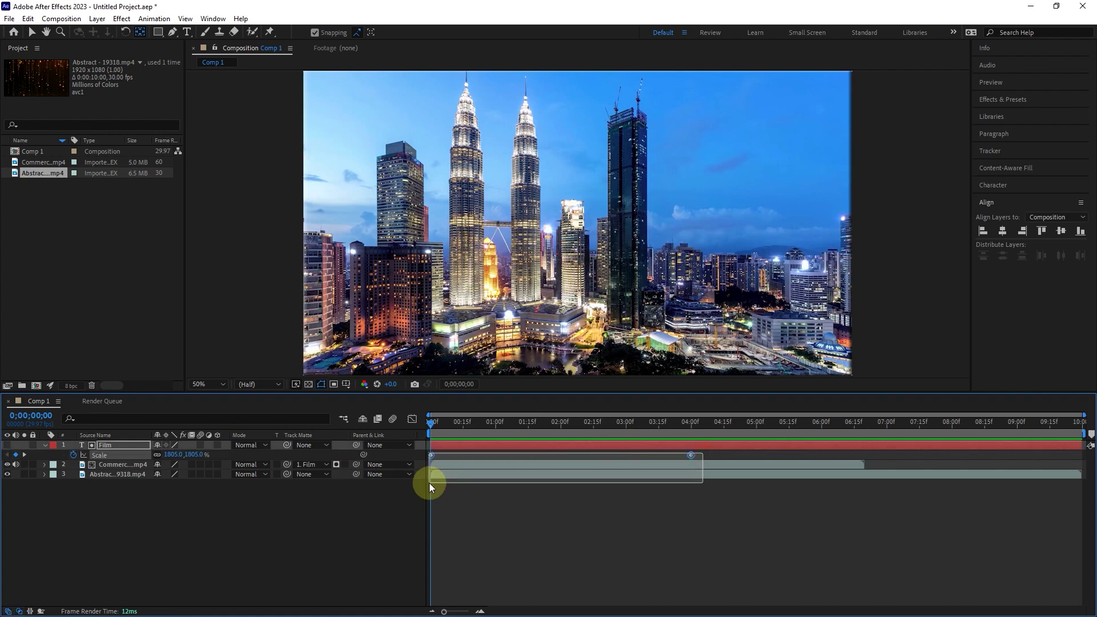
- Apply Easy Ease to both Scale keyframes and play a preview
right_click(692, 457)
mouse_move(740, 449)
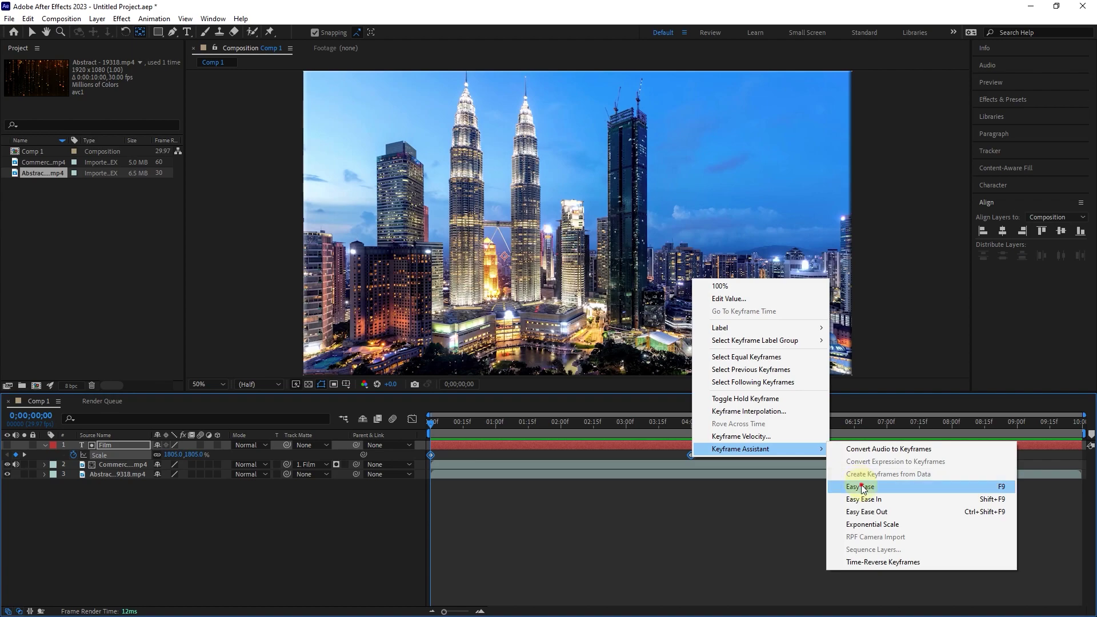
left_click(861, 487)
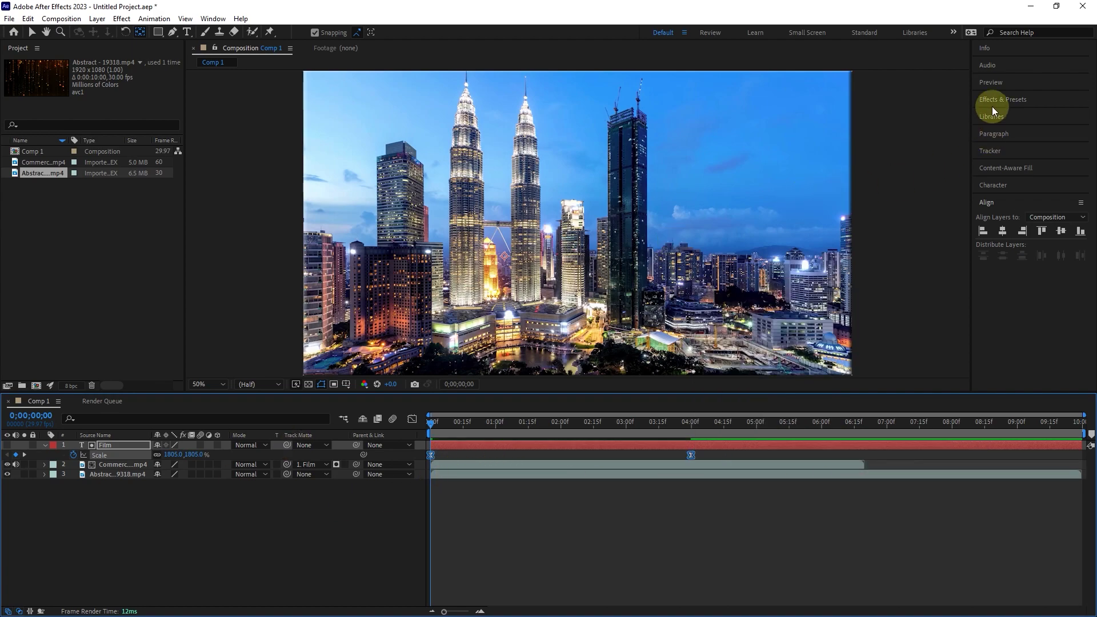
left_click(994, 86)
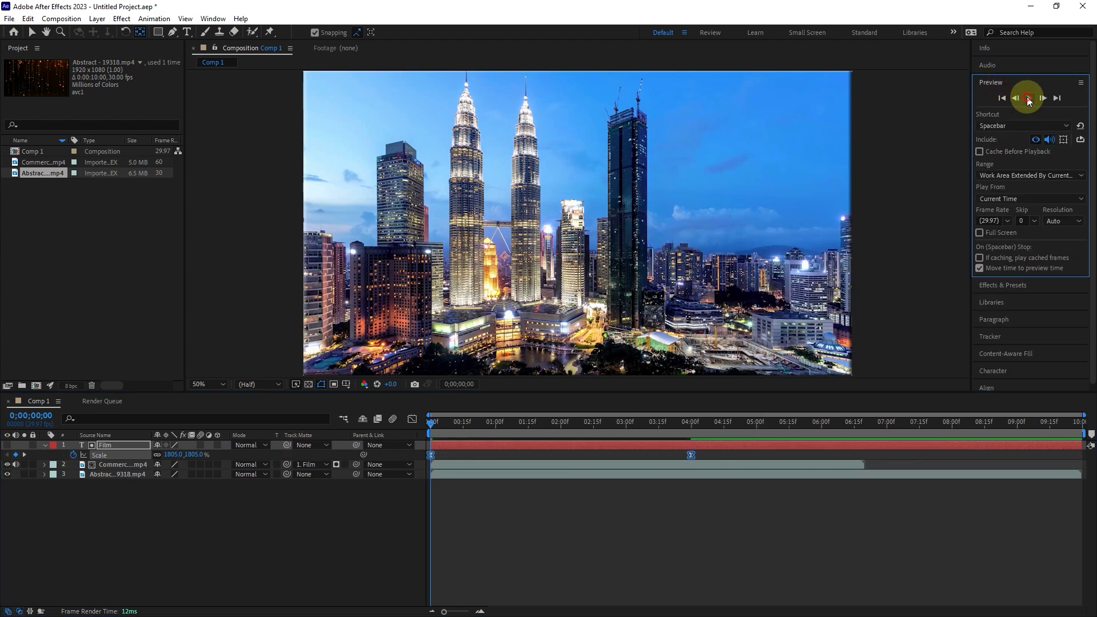
left_click(1029, 101)
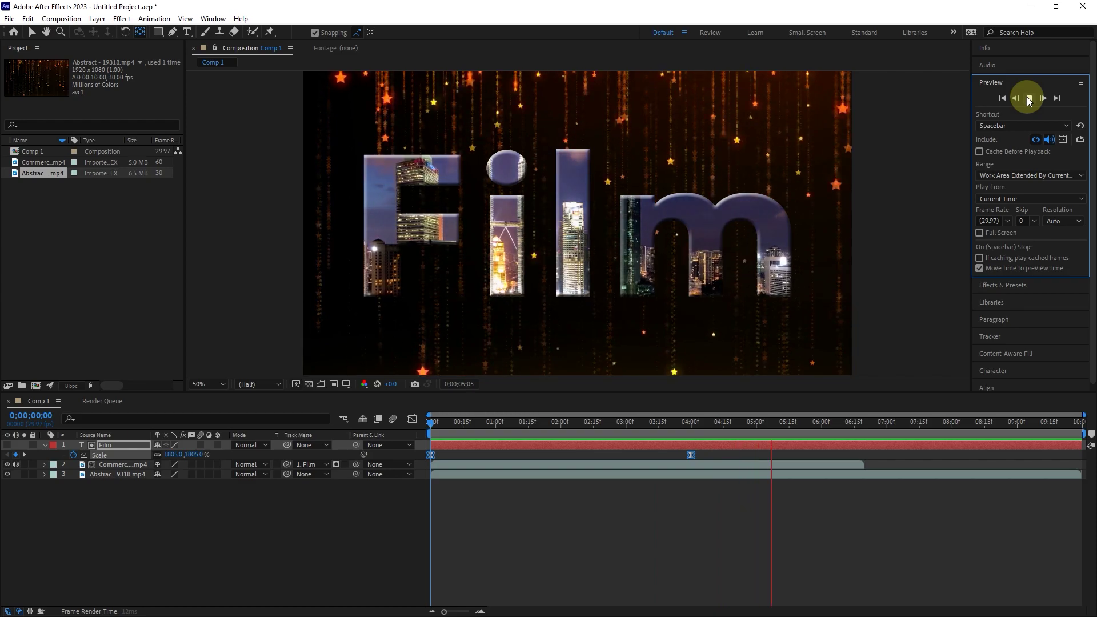
- Stop the preview, delete both Scale keyframes, and set Film's Scale to 100%
left_click(1027, 97)
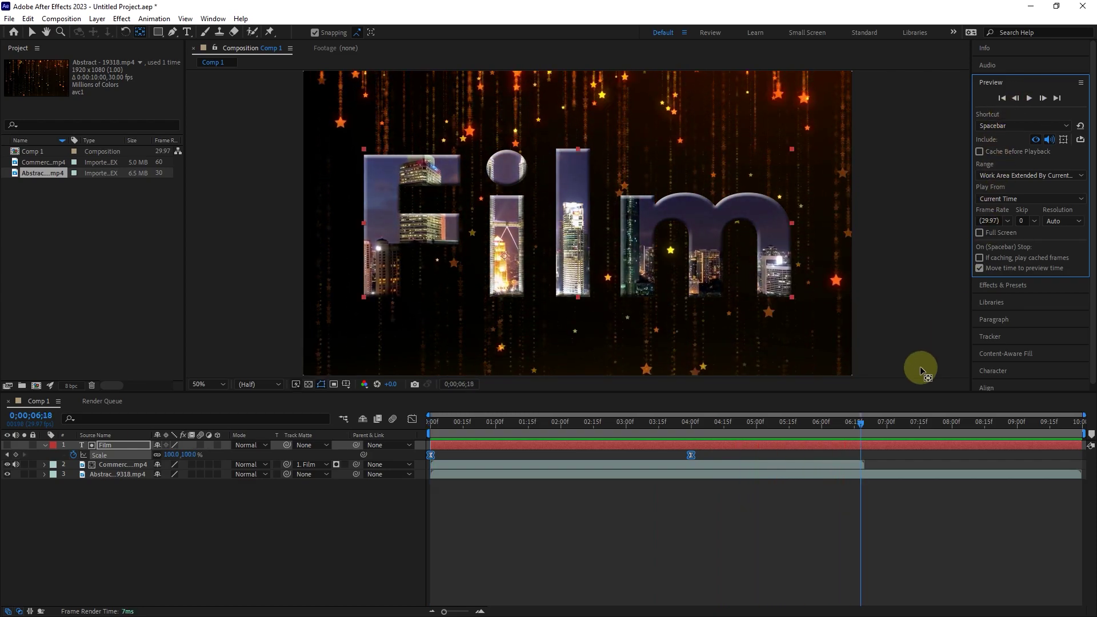
mouse_move(857, 425)
left_mouse_down()
mouse_move(542, 432)
mouse_move(480, 431)
mouse_move(717, 423)
mouse_move(419, 420)
left_mouse_up()
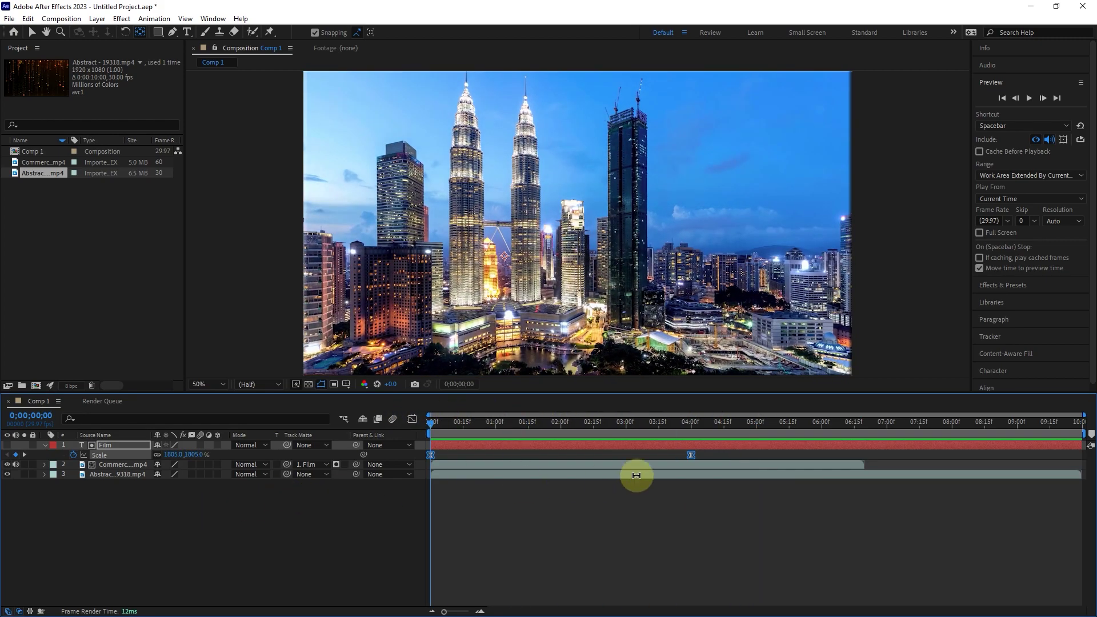
left_click_drag(712, 450, 422, 474)
key("Delete")
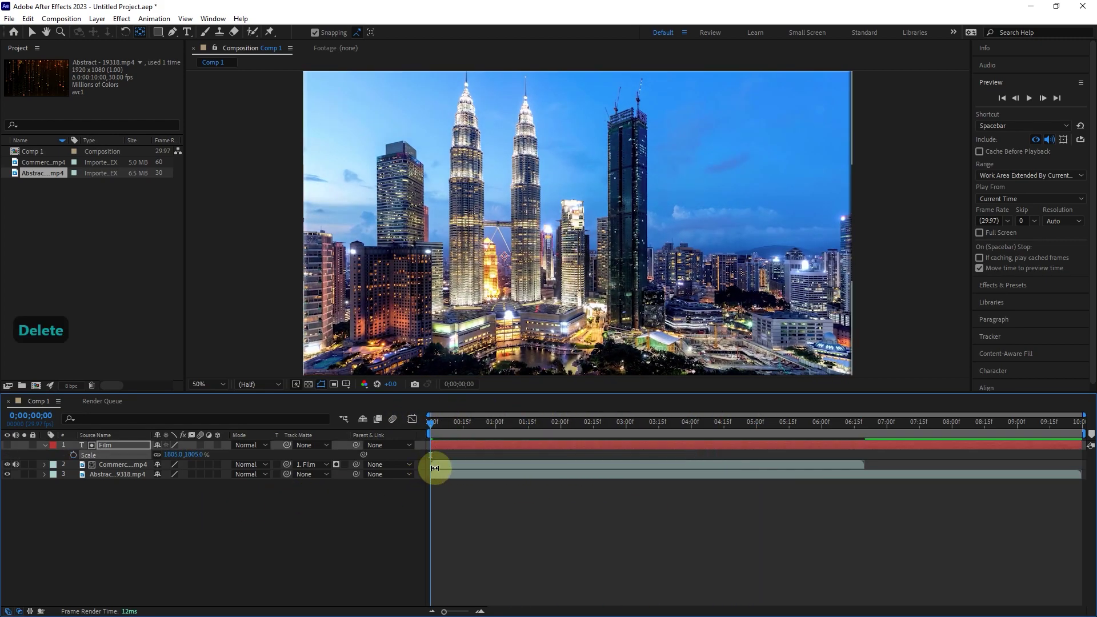
left_click(190, 456)
type("100")
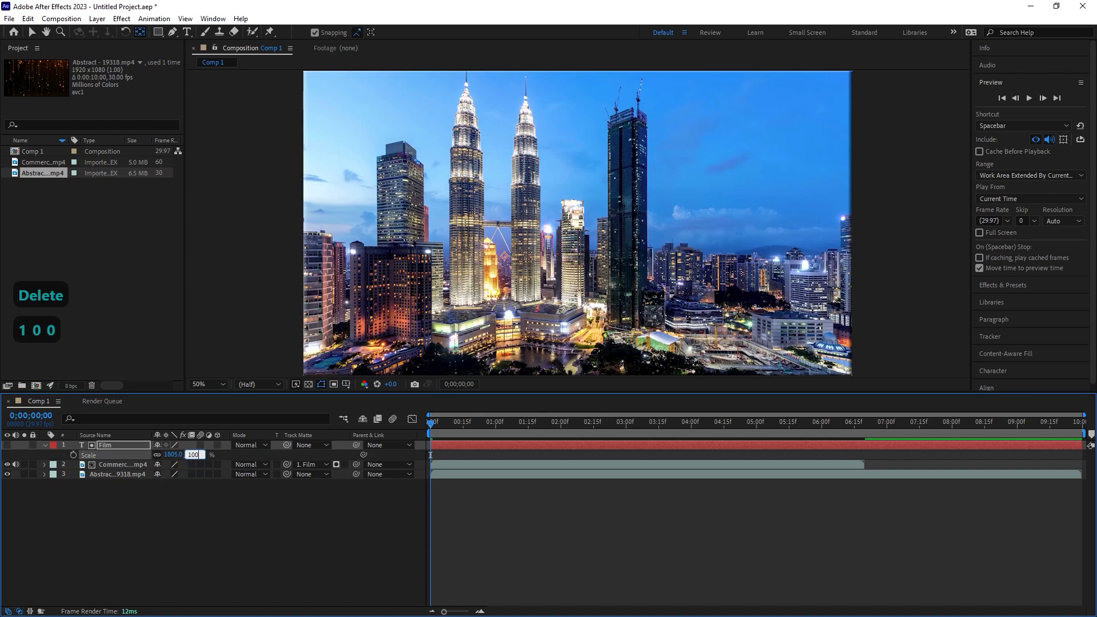
left_click(231, 498)
left_click(103, 446)
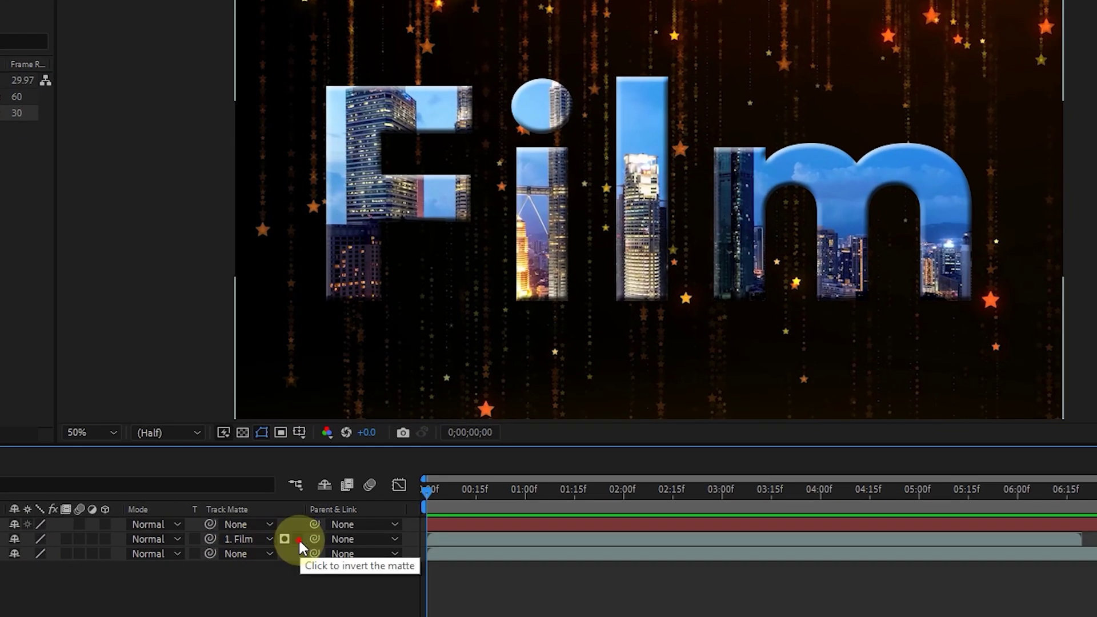
left_click(298, 538)
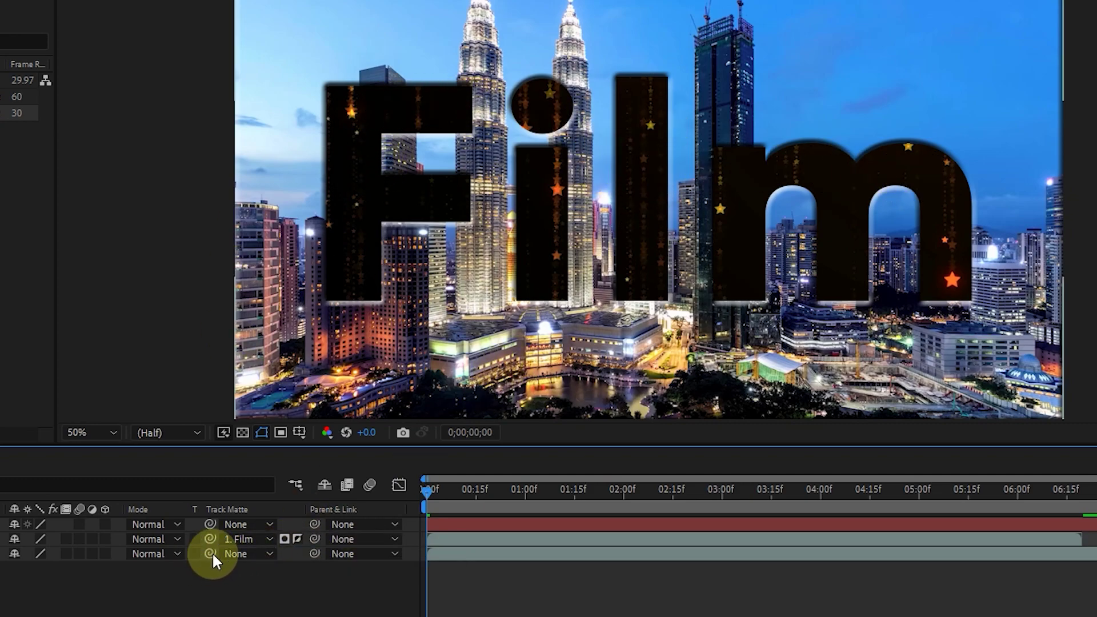
left_click(297, 537)
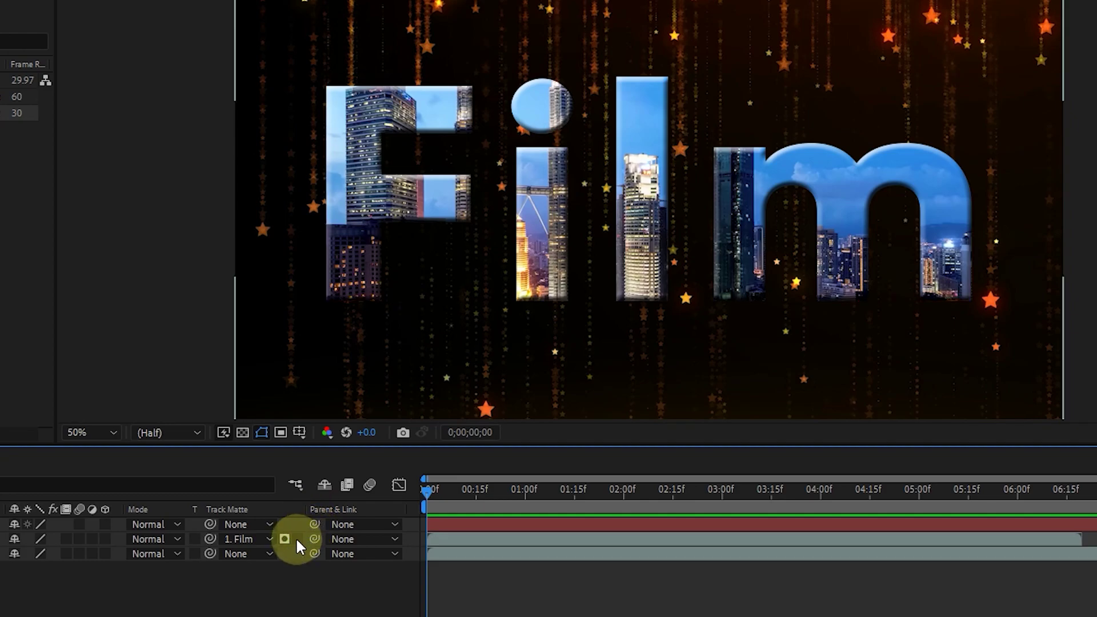
left_click(295, 538)
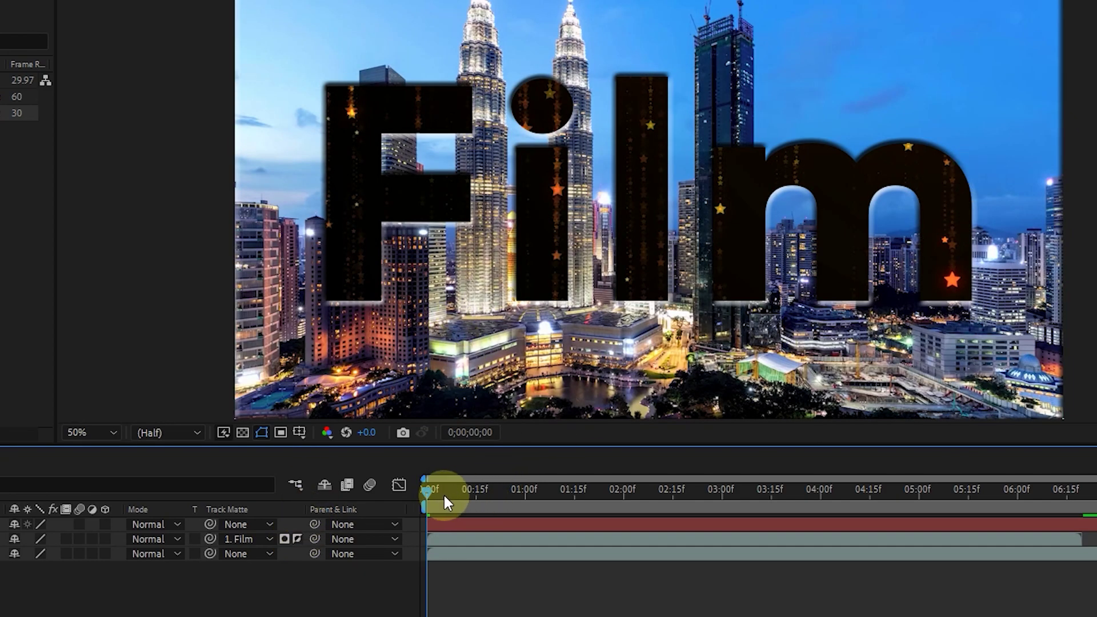
mouse_move(443, 493)
left_mouse_down()
mouse_move(553, 474)
mouse_move(917, 448)
left_mouse_up()
left_click_drag(569, 454, 437, 463)
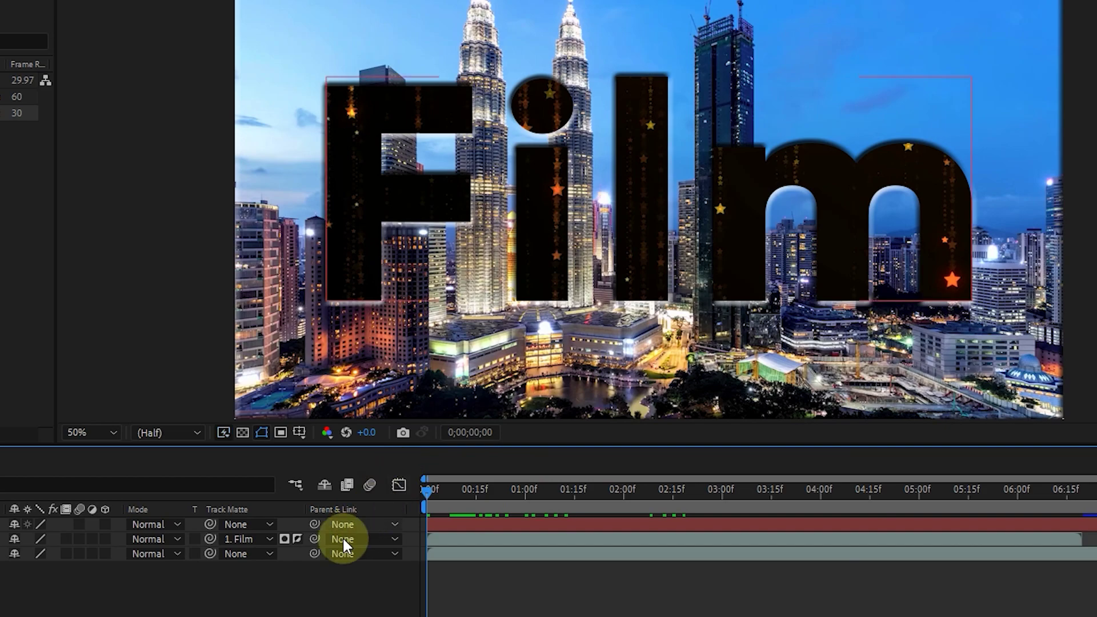
left_click(297, 540)
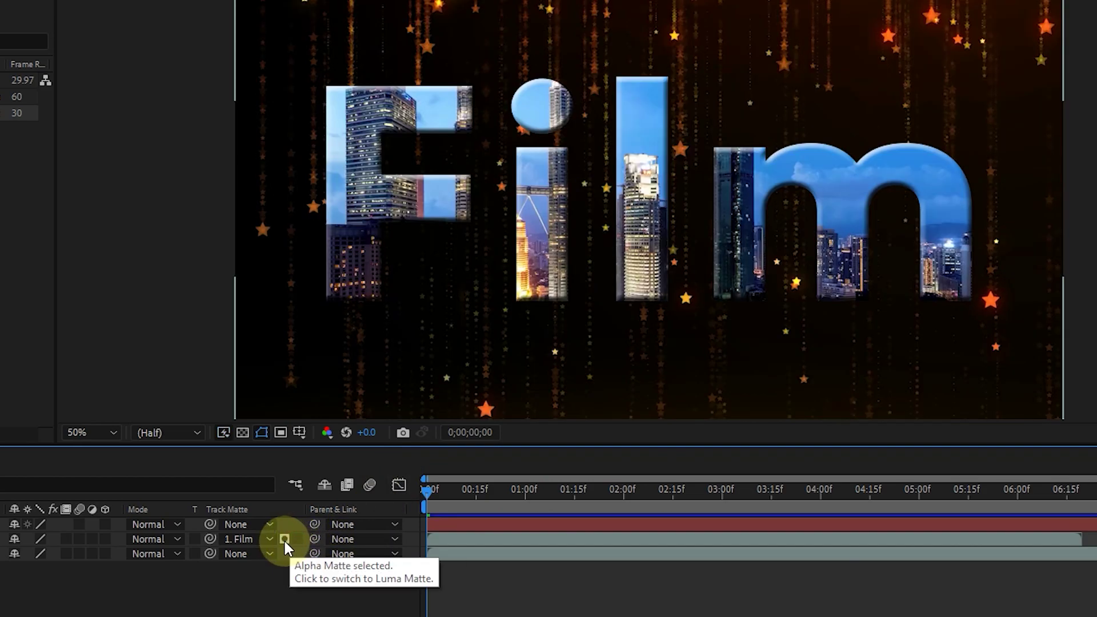
left_click(284, 539)
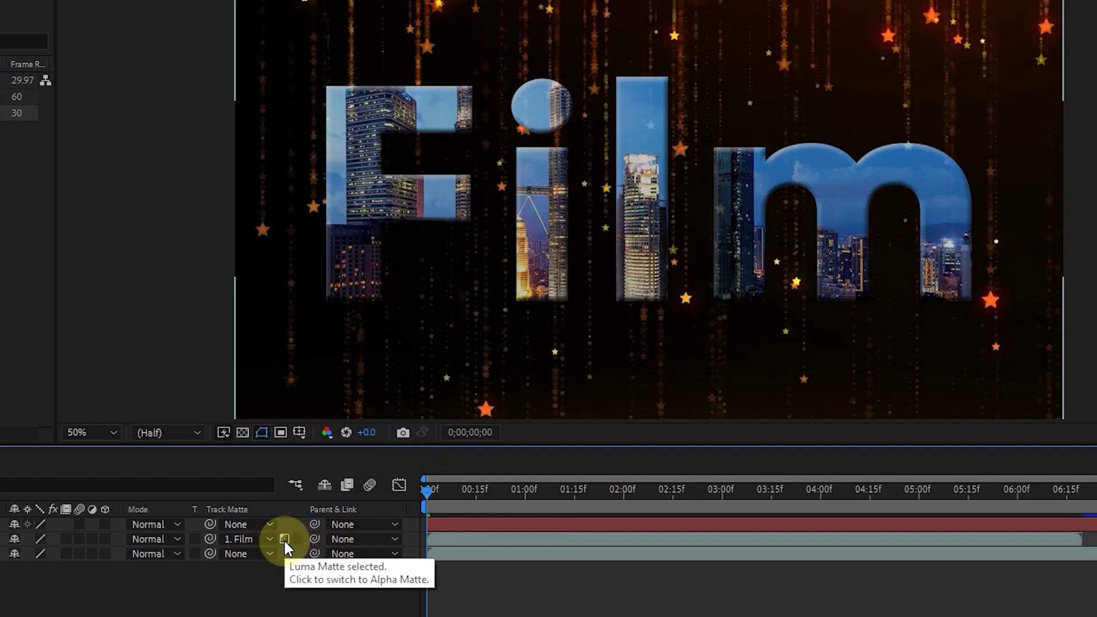
left_click(284, 539)
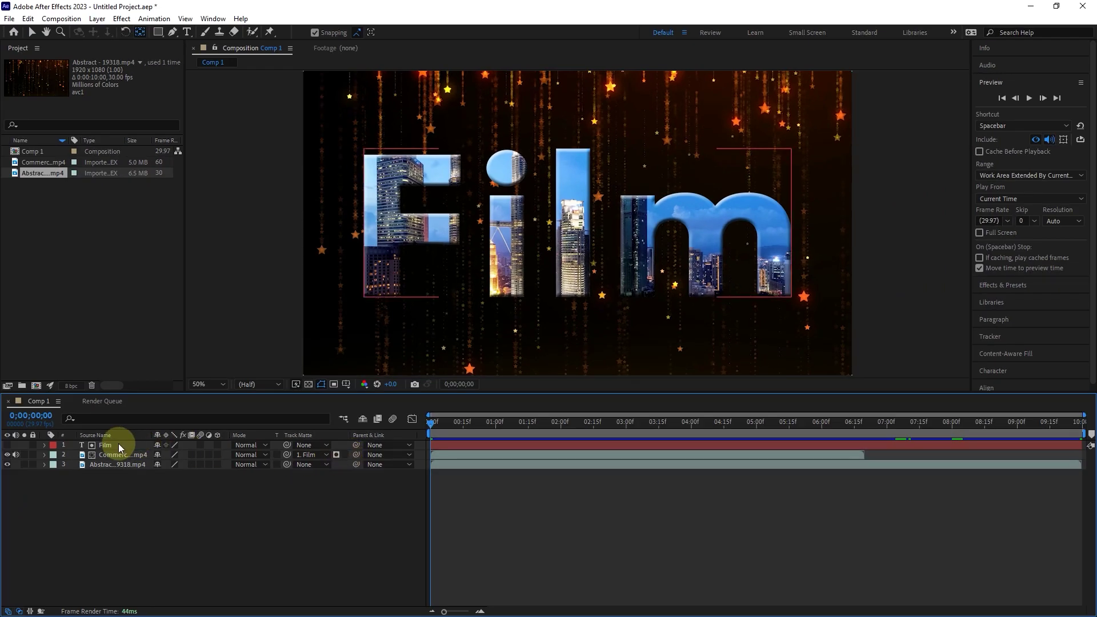
- Delete the Film layer and draw a thinner-stroked rectangle over the city footage
left_click(118, 444)
key("Delete")
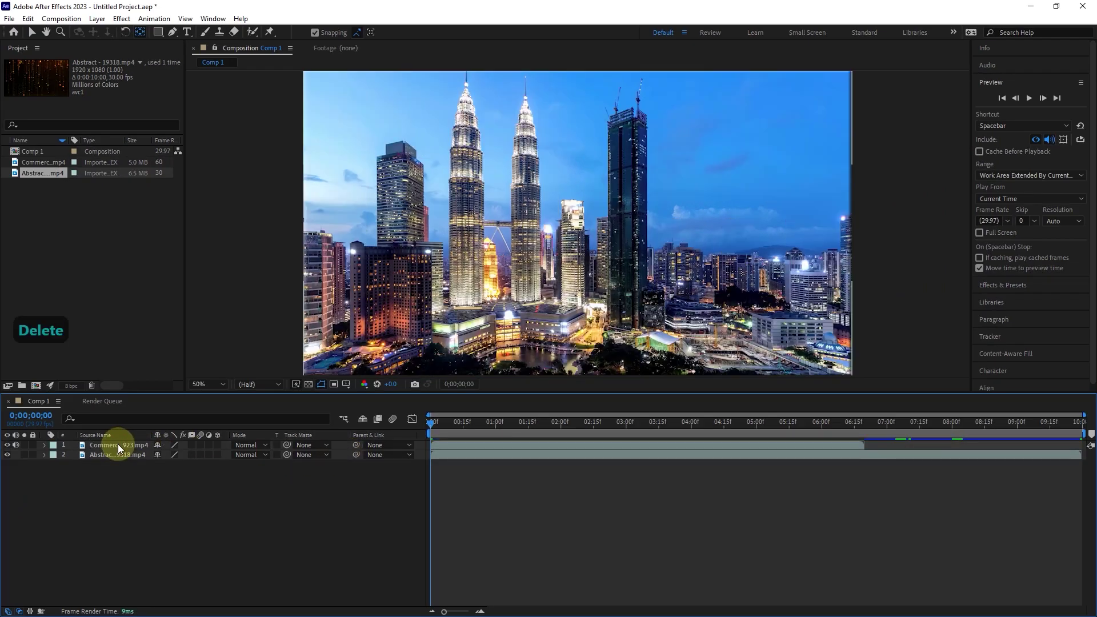
left_click(158, 32)
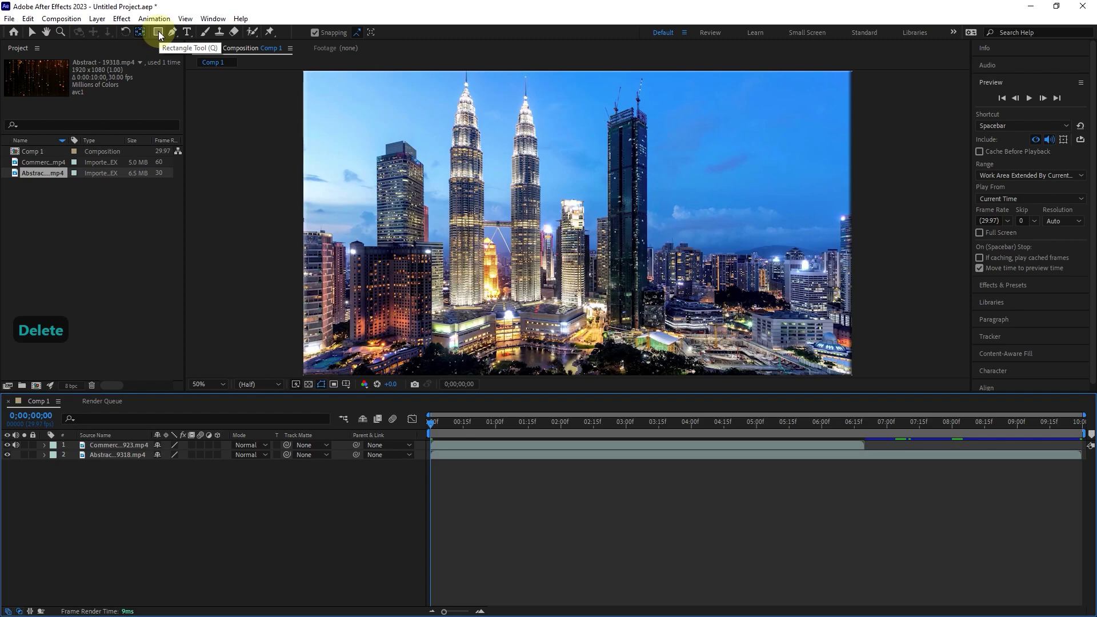
left_click_drag(393, 168, 727, 304)
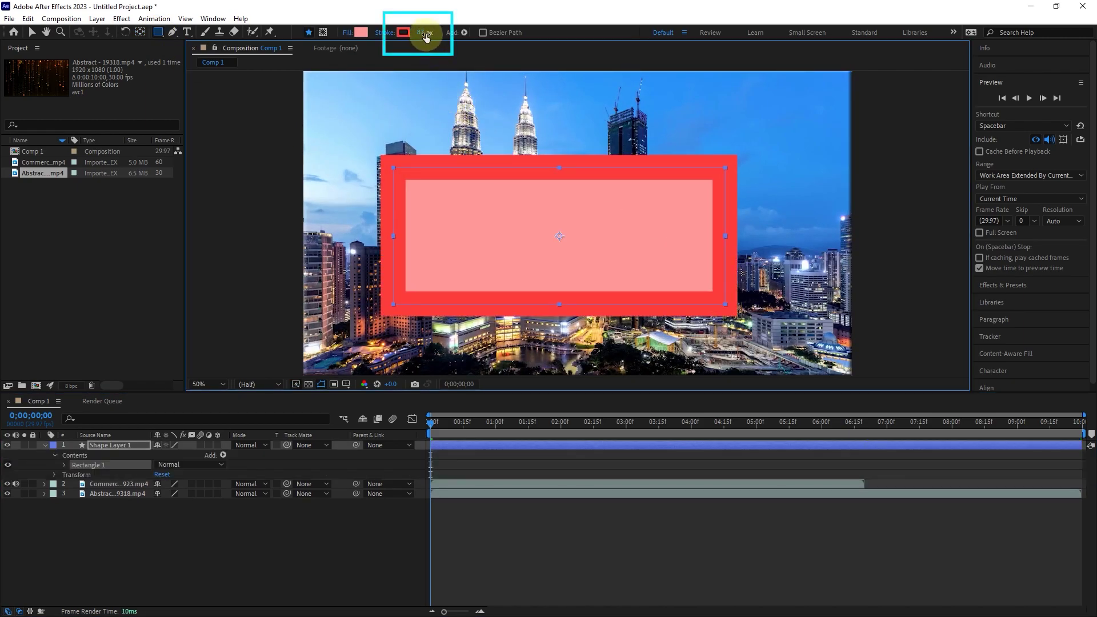
left_click_drag(424, 33, 428, 43)
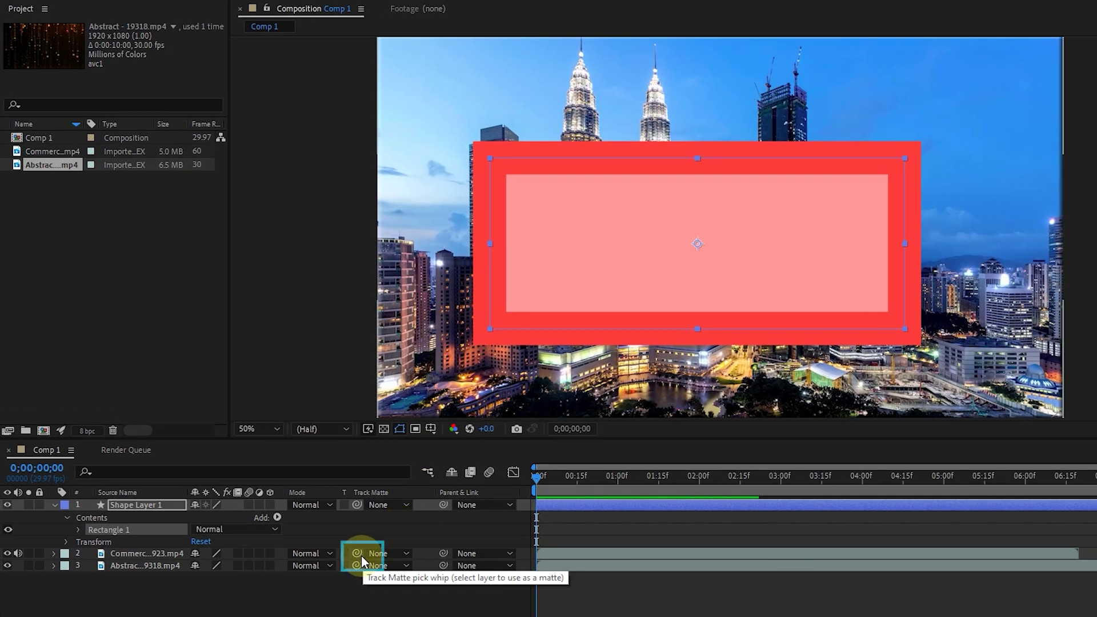
- Make Shape Layer 1 the city layer's track matte and scrub through the clip's start
left_click_drag(357, 553, 132, 505)
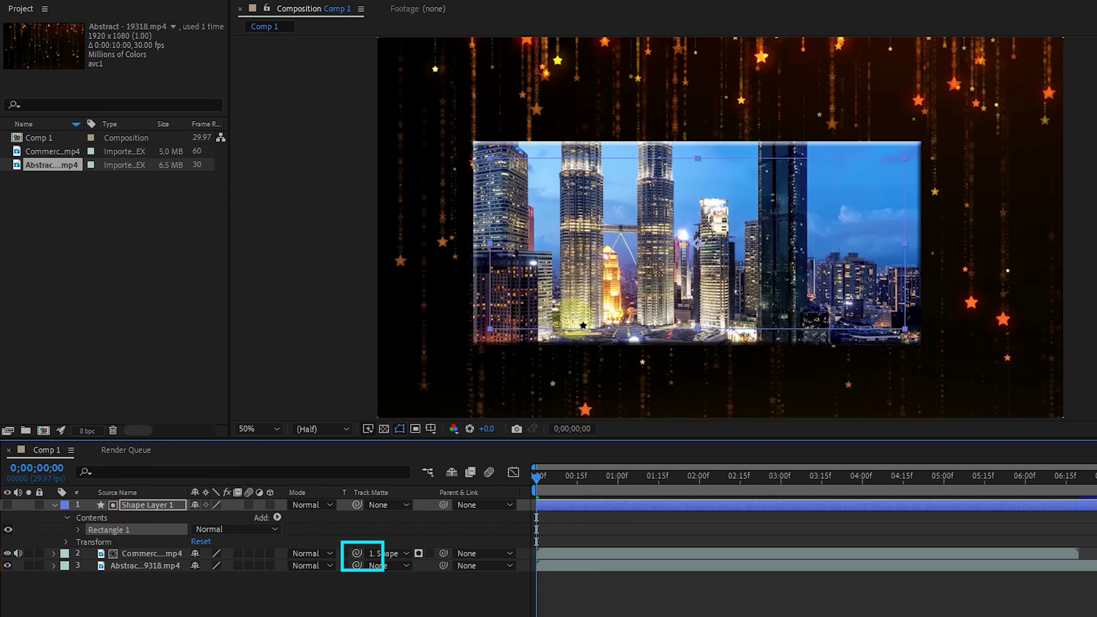
left_click_drag(575, 477, 604, 477)
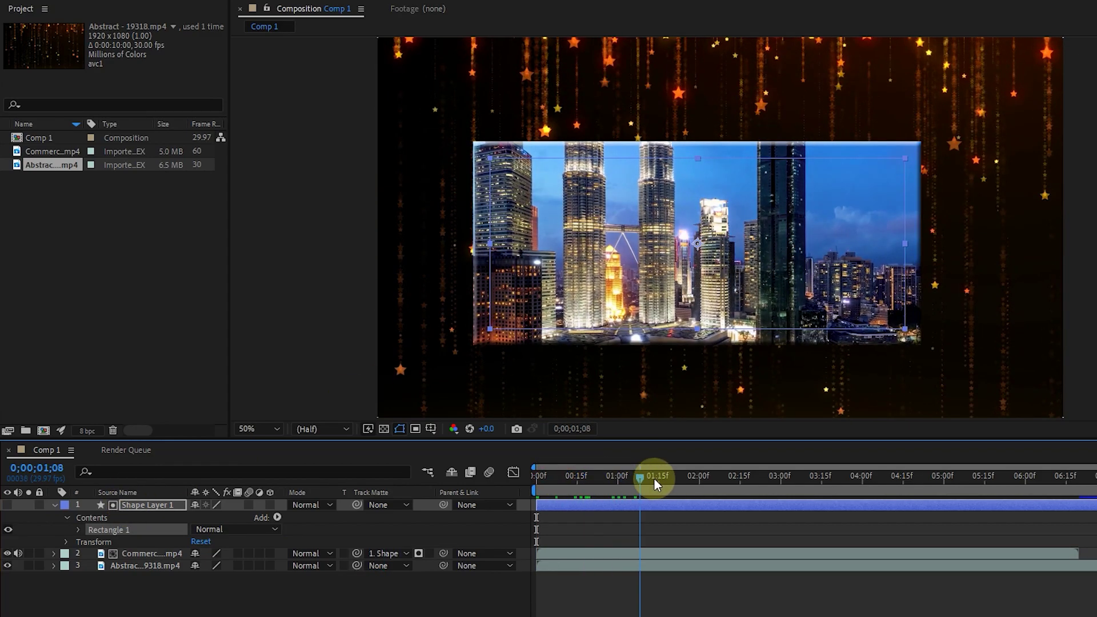
key("Home")
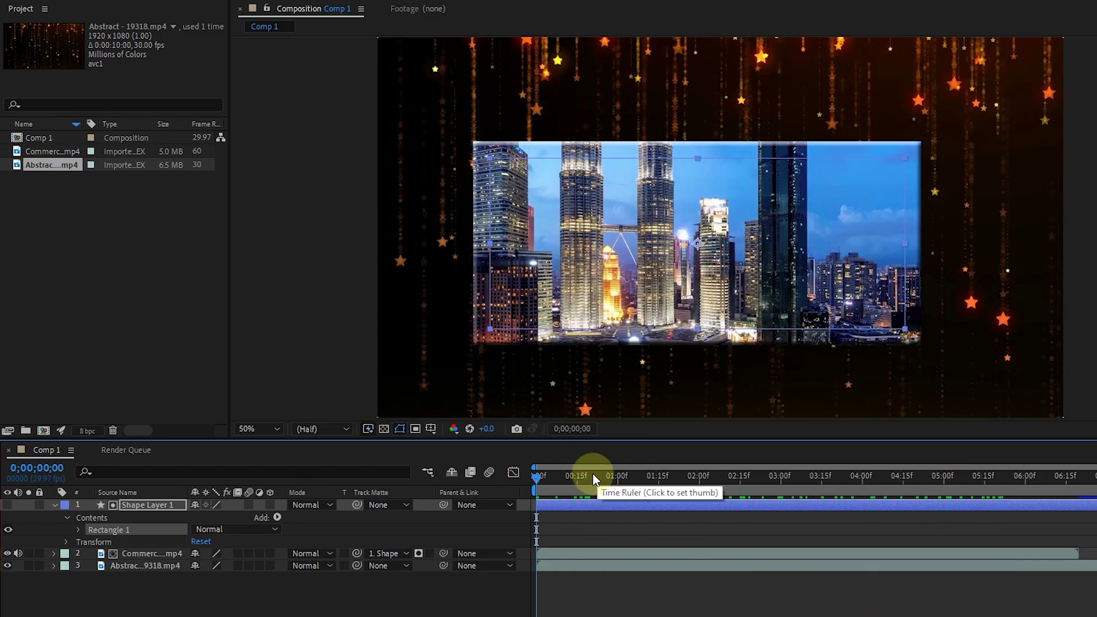
- Collapse the shape layer's contents and toggle the matte's invert and Alpha/Luma switches
left_click(56, 506)
left_click(418, 516)
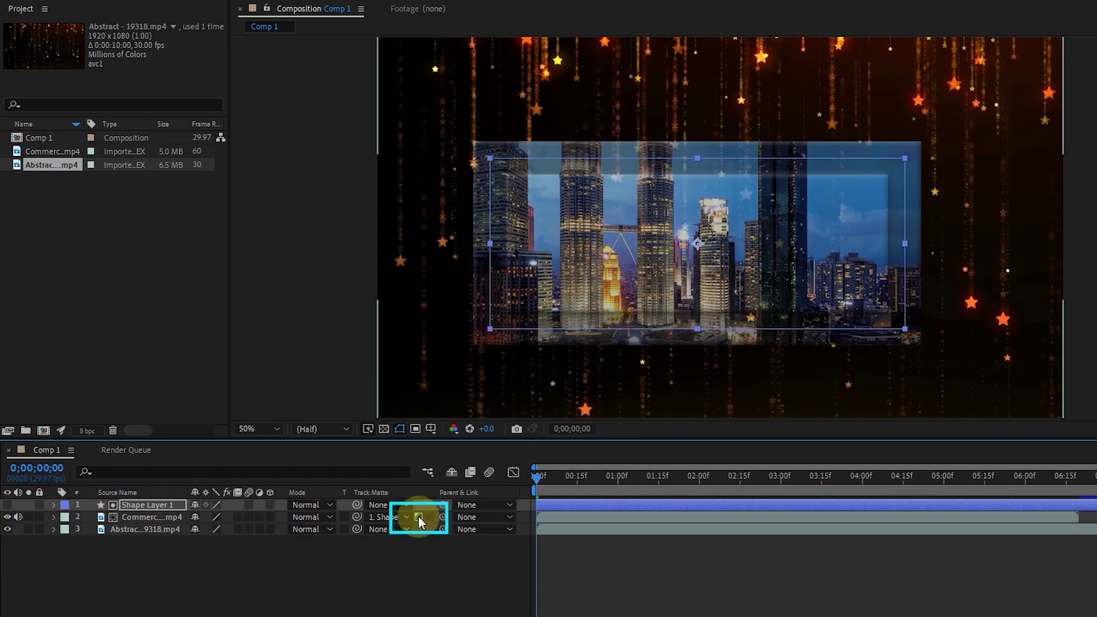
left_click(418, 519)
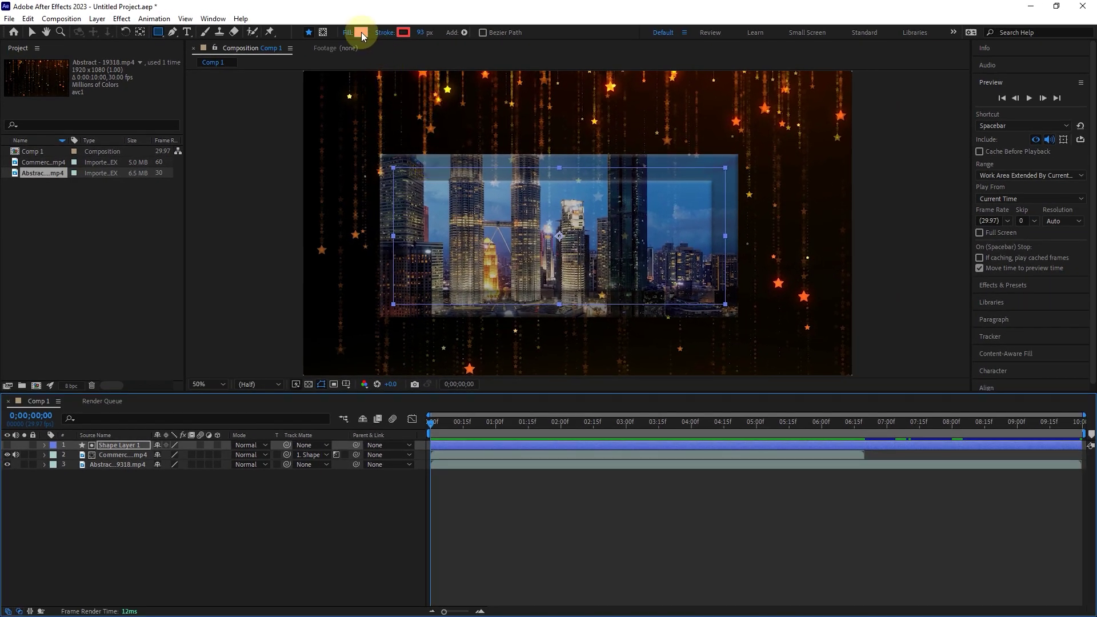
- Set the rectangle's fill to black (000000) and preview the composition
left_click(362, 32)
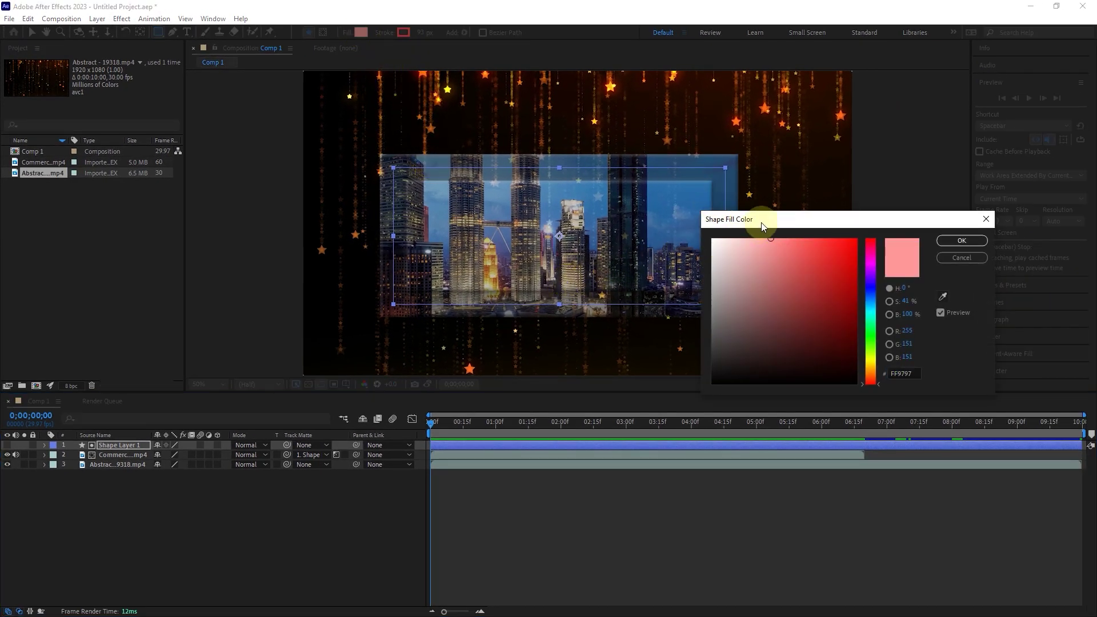
mouse_move(761, 225)
left_mouse_down()
mouse_move(535, 337)
mouse_move(485, 345)
left_mouse_up()
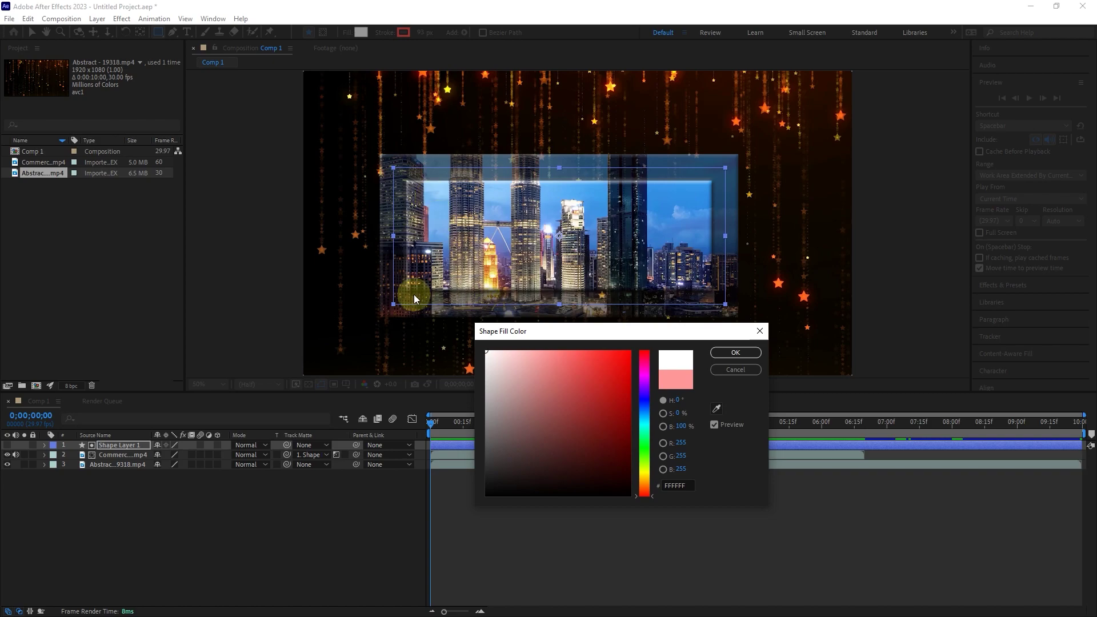
left_click_drag(487, 355, 494, 498)
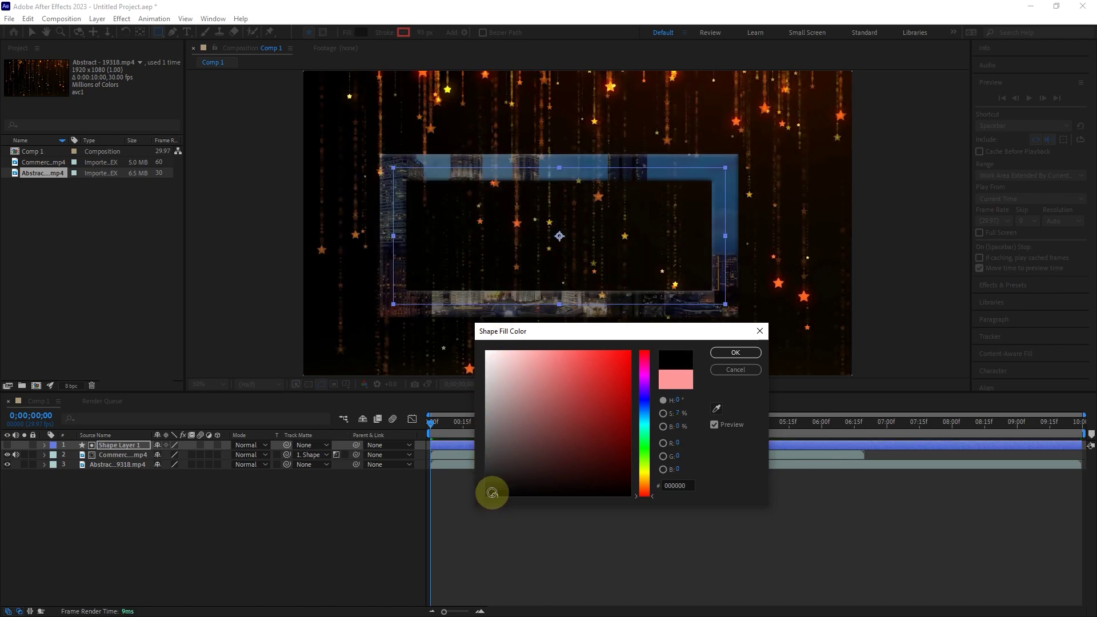
left_click(723, 355)
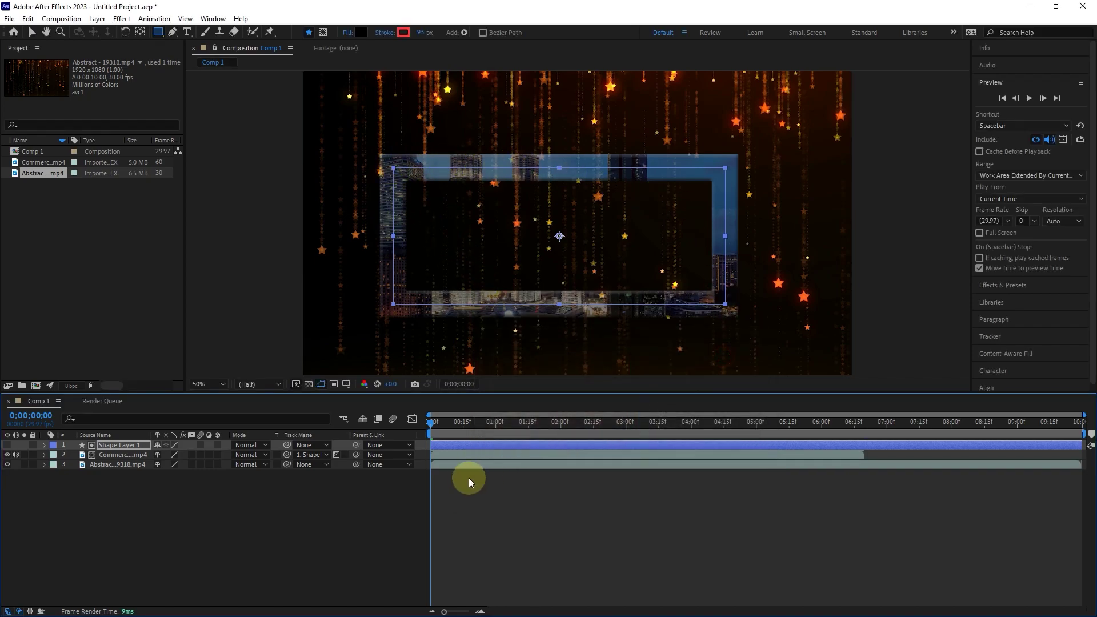
left_click(1029, 98)
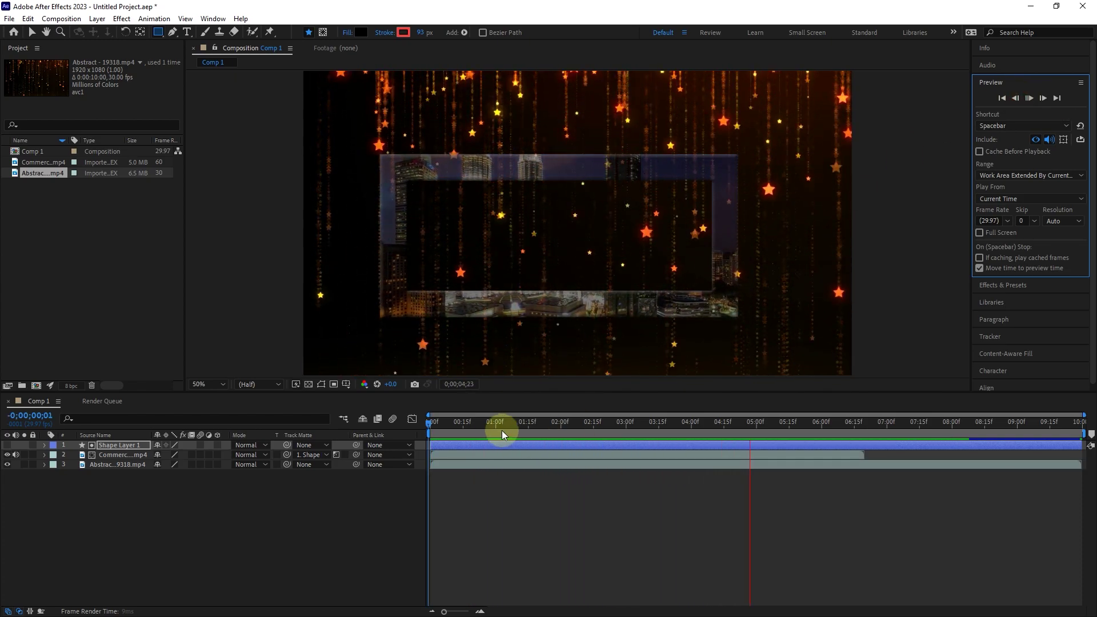
left_click(430, 424)
- Change the rectangle's Fill swatch colour to 272727
left_click(360, 34)
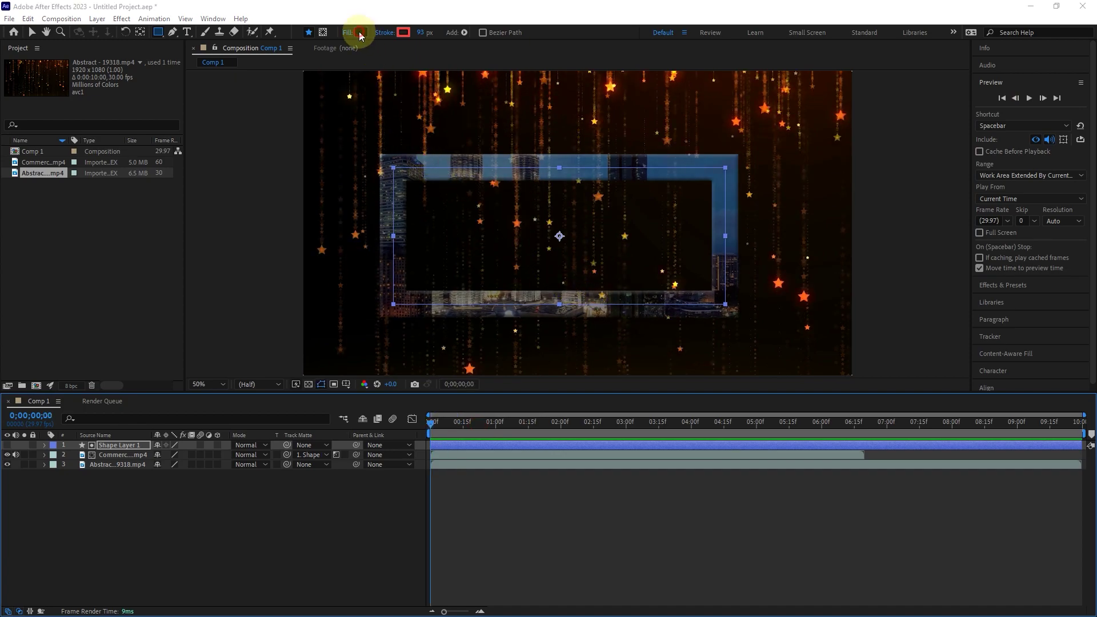
mouse_move(497, 371)
left_mouse_down()
mouse_move(465, 412)
mouse_move(465, 392)
mouse_move(464, 473)
left_mouse_up()
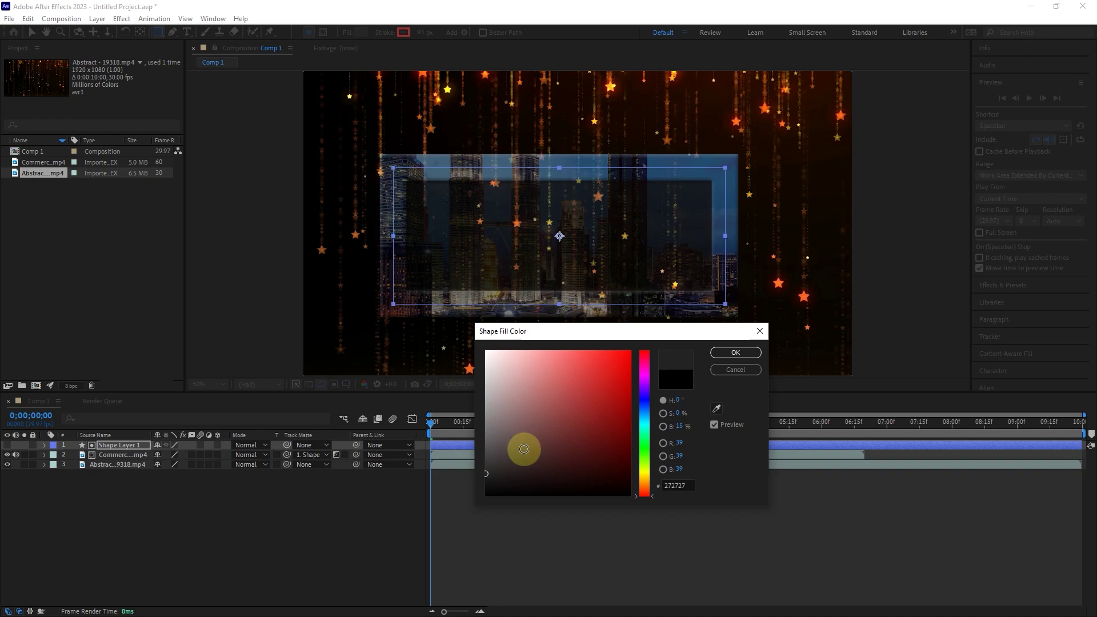
left_click(736, 353)
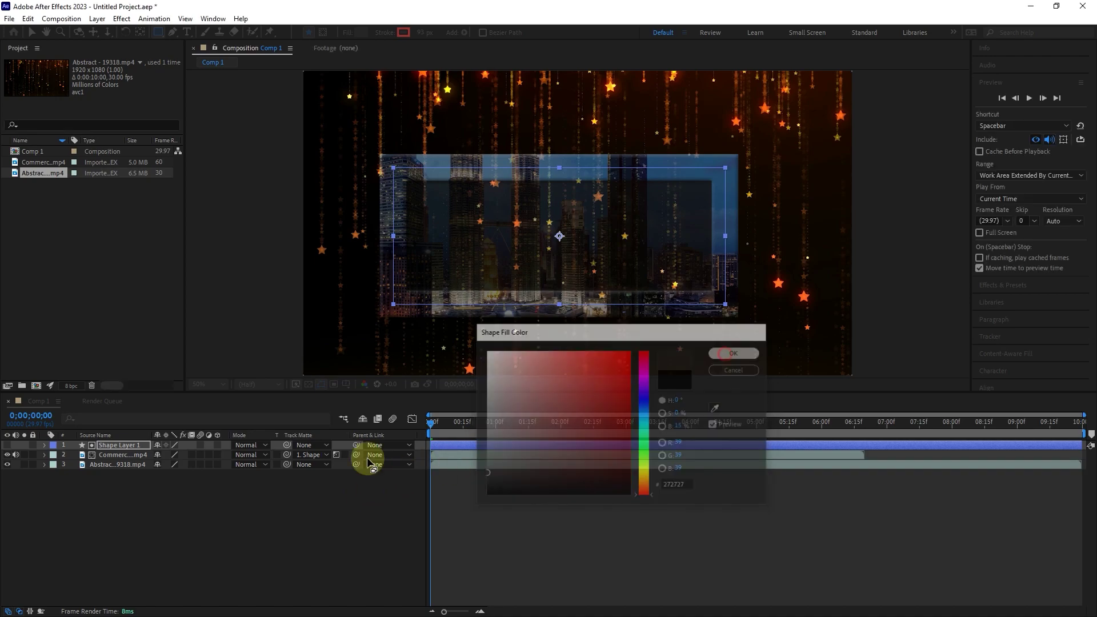